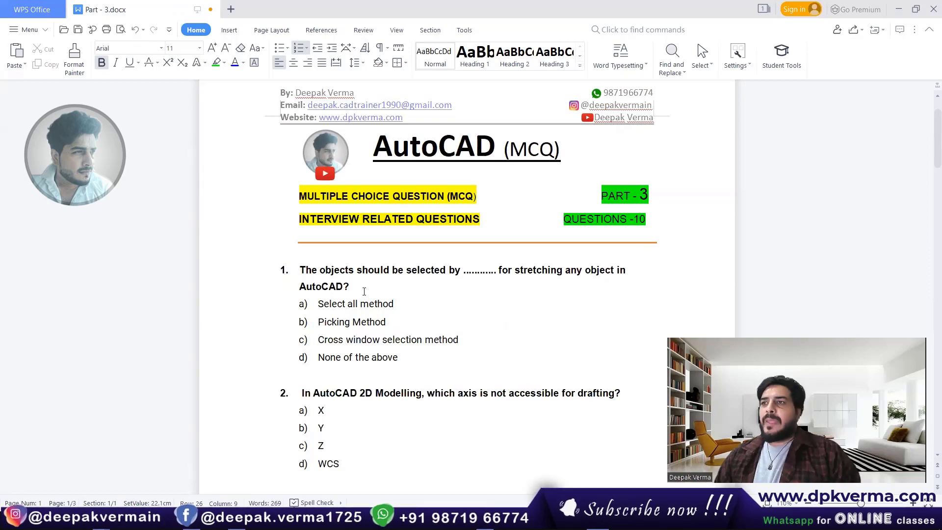
- Scroll the MCQ document down until question 3 on parallel lines is visible
scroll(363, 292, down, 1)
scroll(363, 292, down, 1)
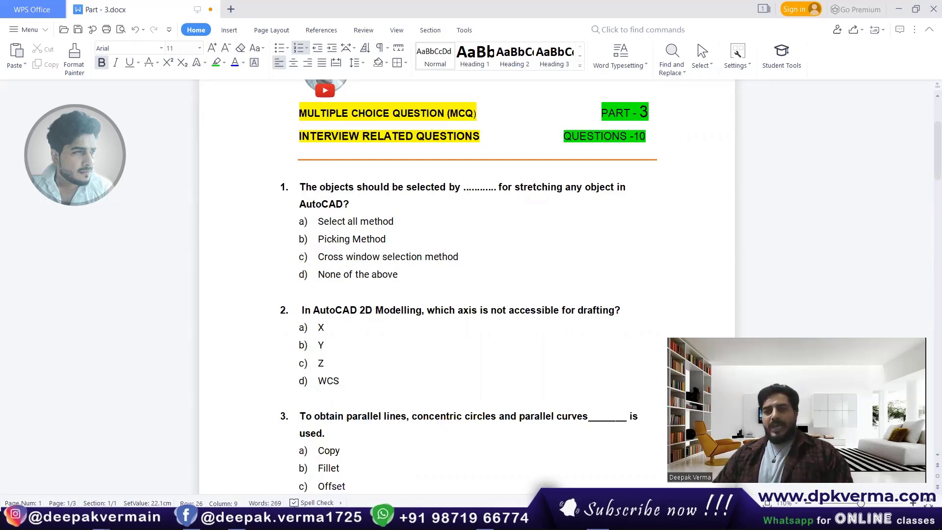
- Draw a rectangle with RECTANG by picking two opposite corners
text(rec)
key(Return)
click(253, 221)
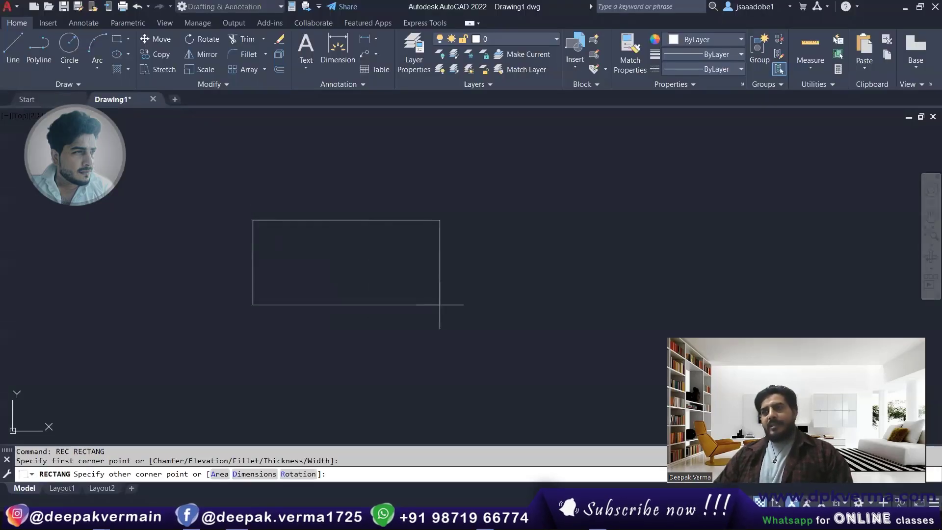
click(439, 305)
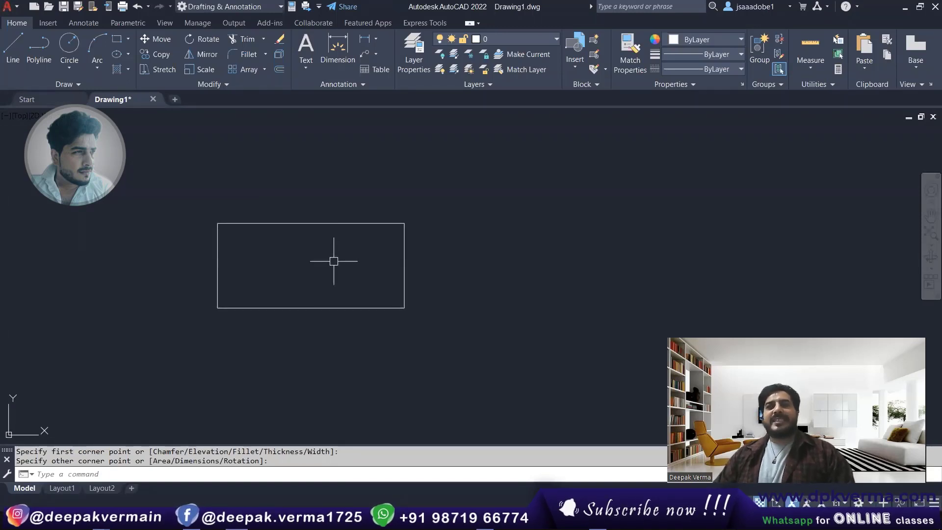
- Widen the rectangle by dragging its right-edge midpoint grip further right
click(325, 214)
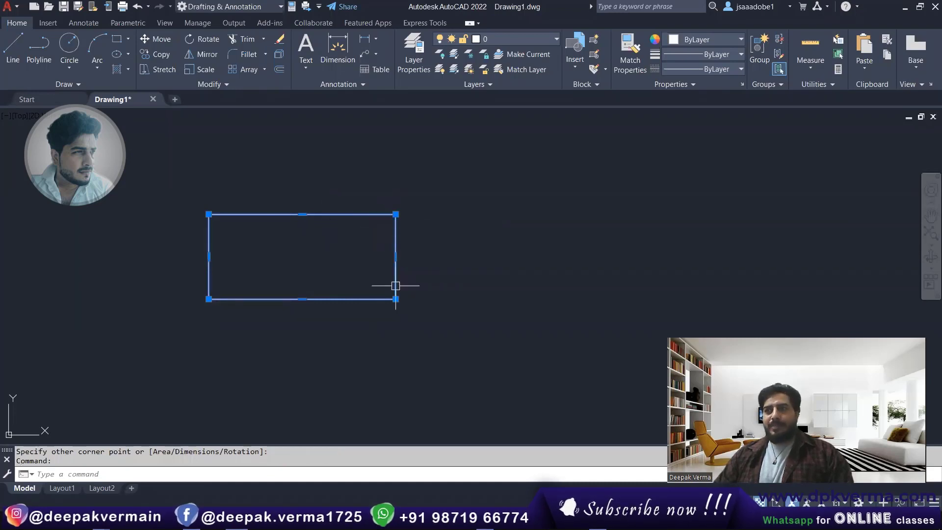
click(395, 256)
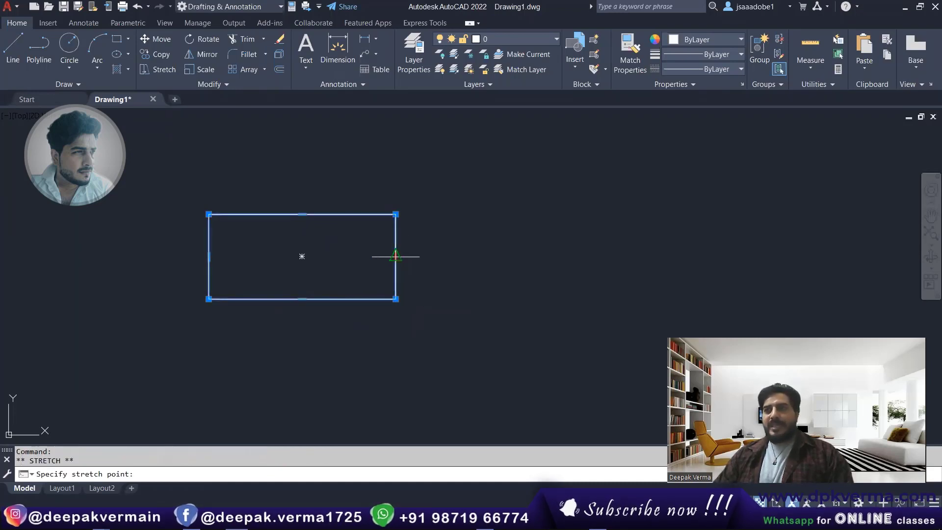
click(461, 256)
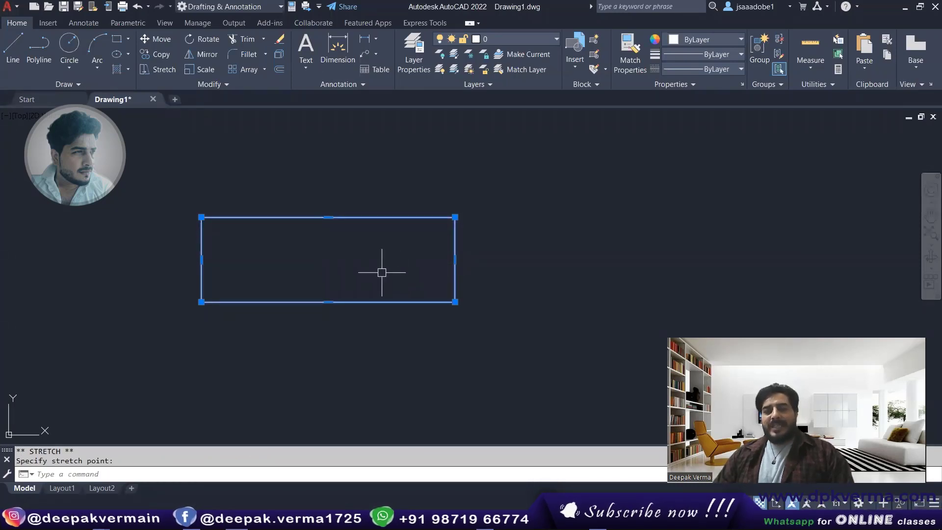
key(Escape)
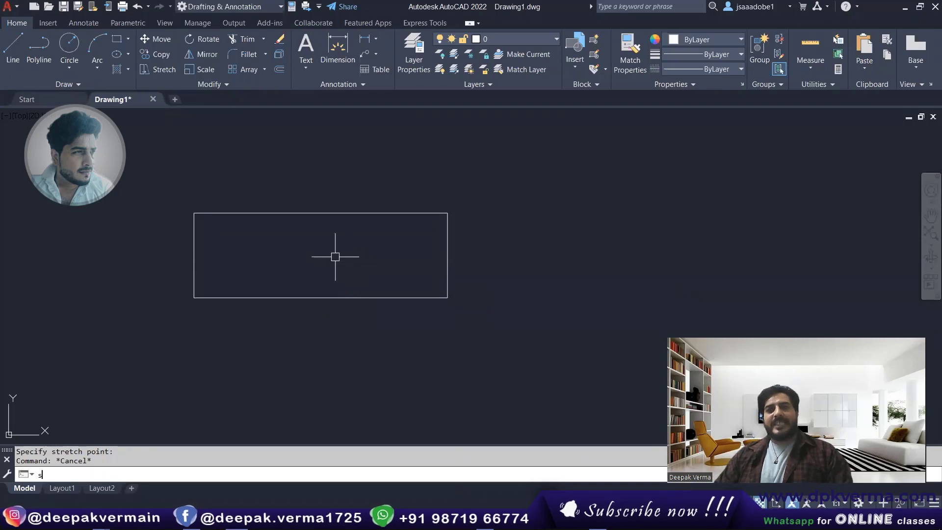
- Stretch the whole selected rectangle to shift it right, then return to the MCQ document
key(Return)
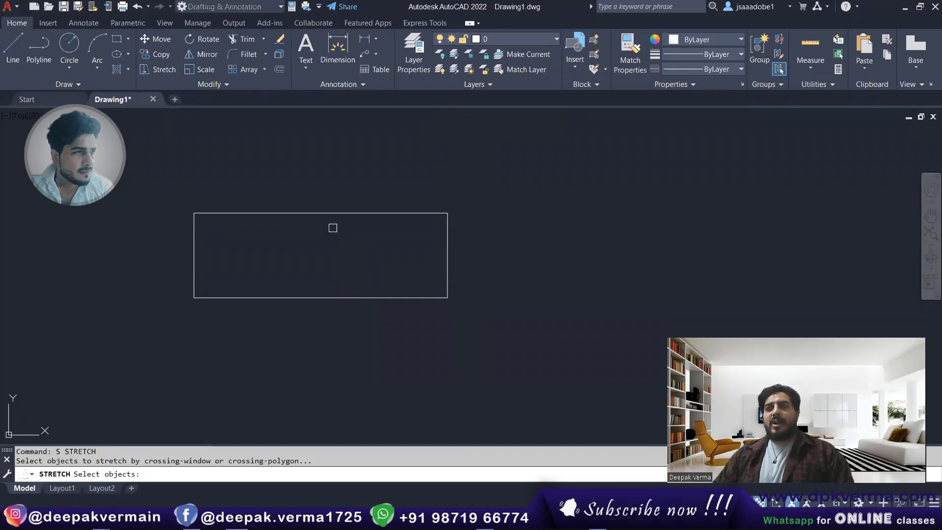
click(330, 213)
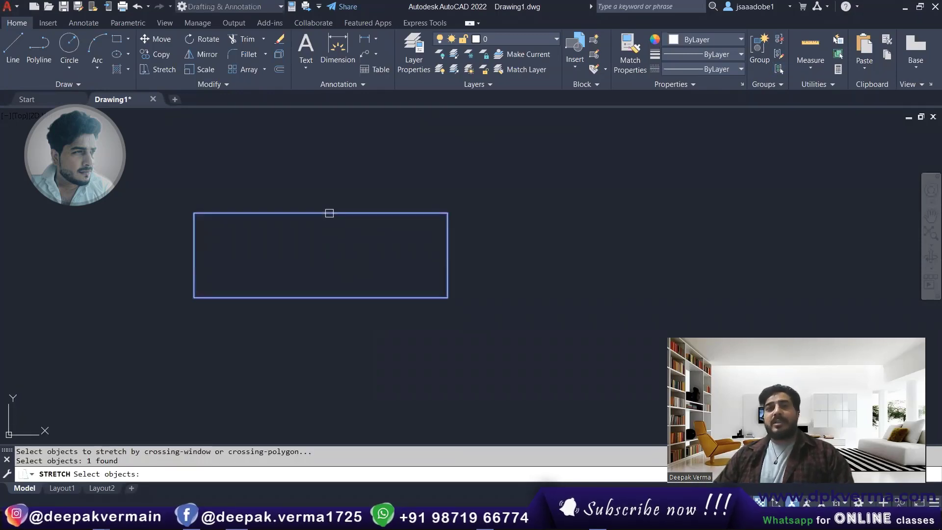
key(Return)
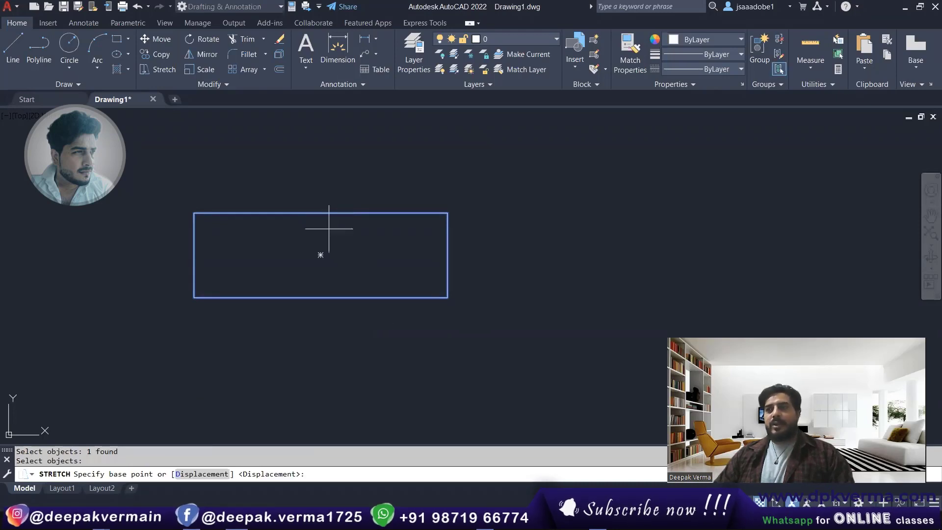
click(448, 255)
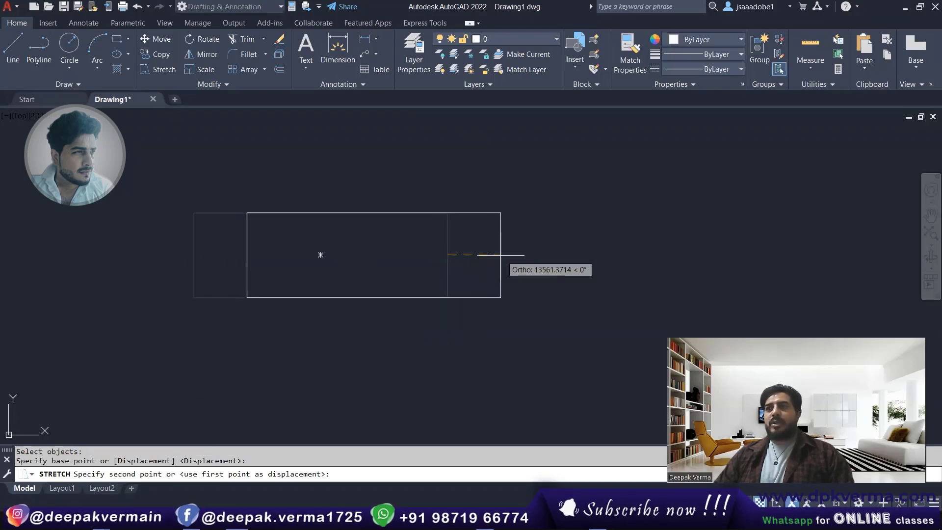
click(489, 256)
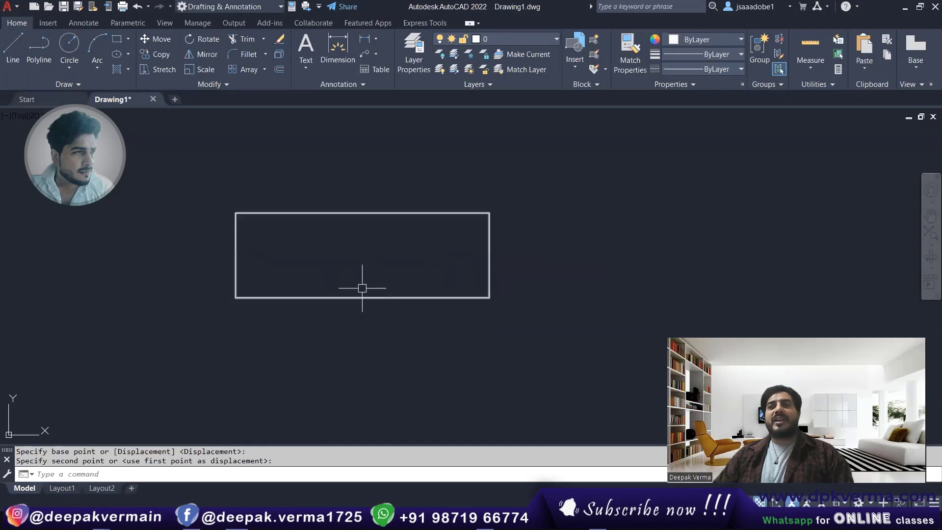
drag(371, 275, 322, 282)
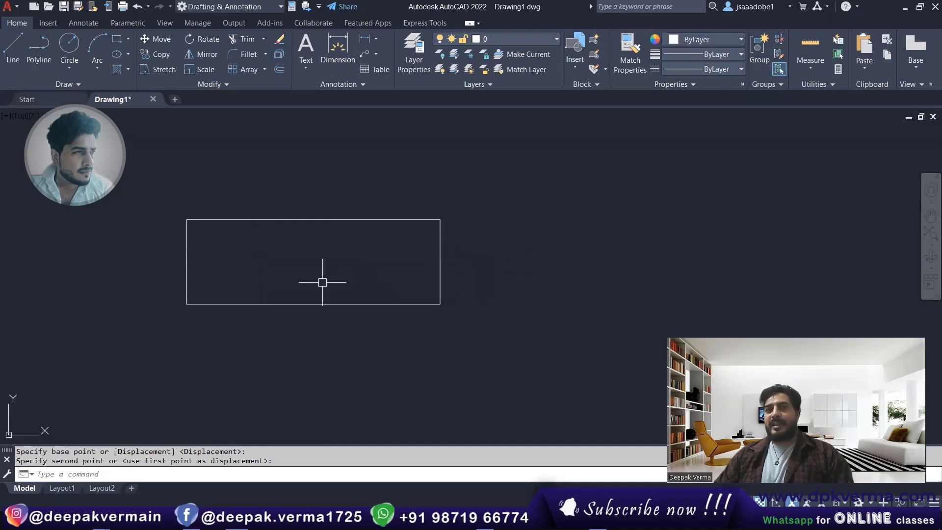
key(alt+Tab)
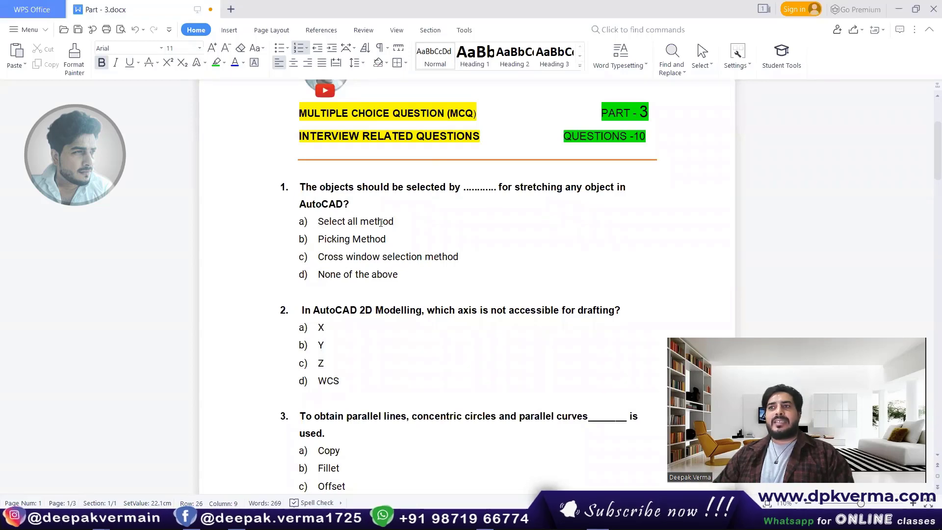
- Select everything with Ctrl+A and STRETCH it, shifting the whole rectangle right
click(898, 9)
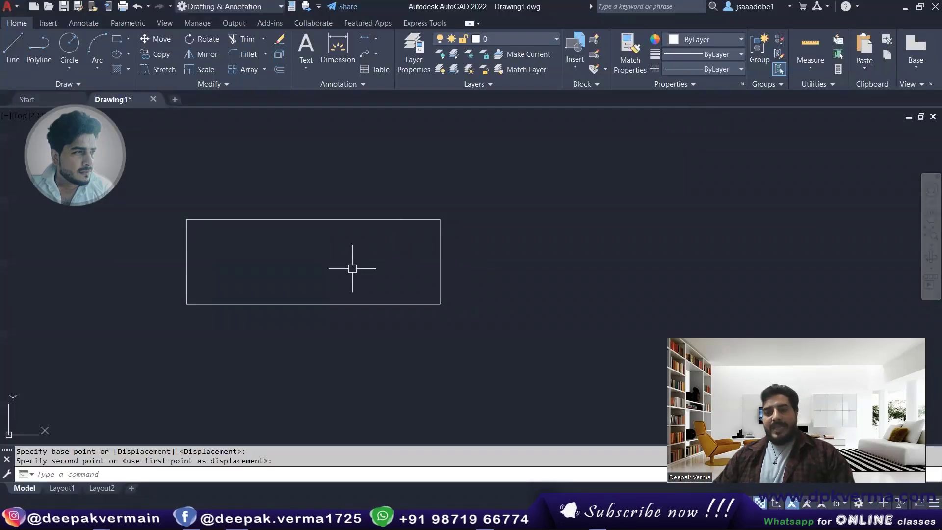
text(s)
key(Return)
key(Escape)
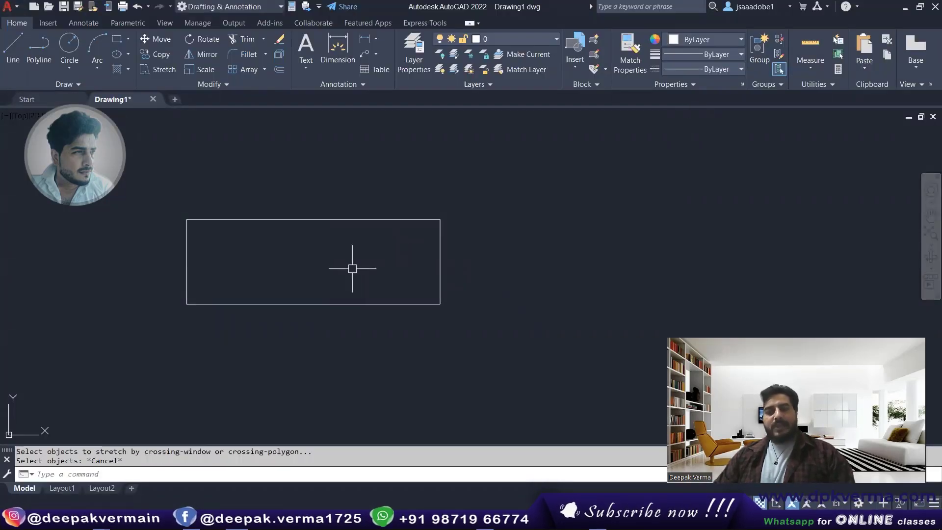
key(ctrl+a)
text(s)
key(Return)
click(440, 263)
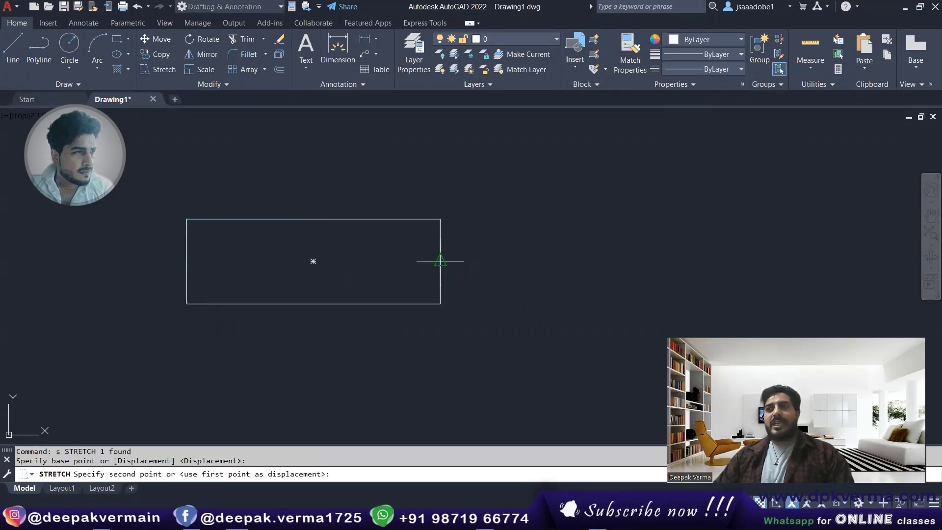
click(502, 260)
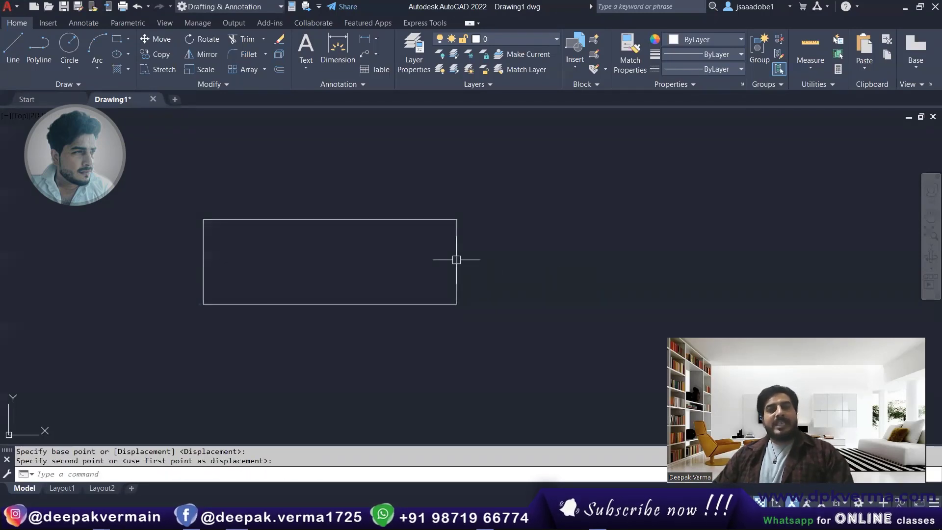
key(Escape)
drag(457, 259, 440, 258)
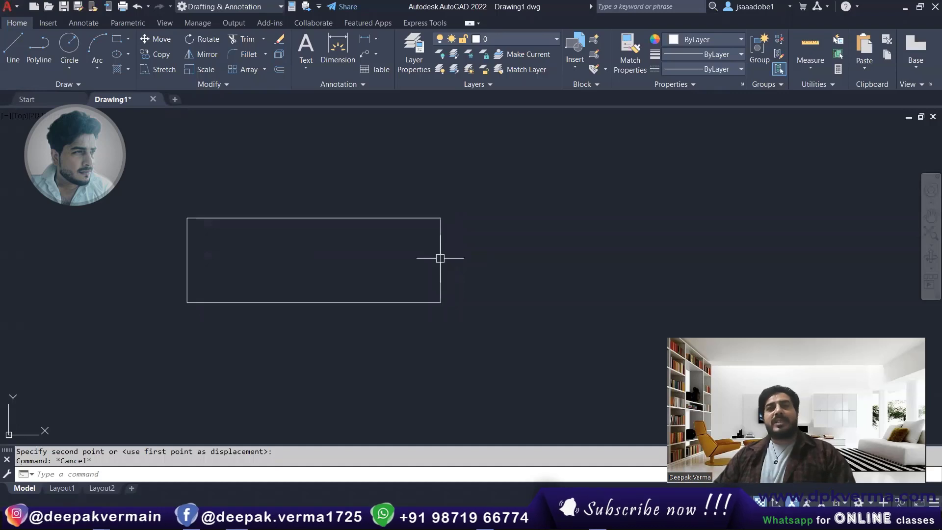
- Stretch only the right edge via a crossing window, extending the rectangle far to the right
text(s)
key(Return)
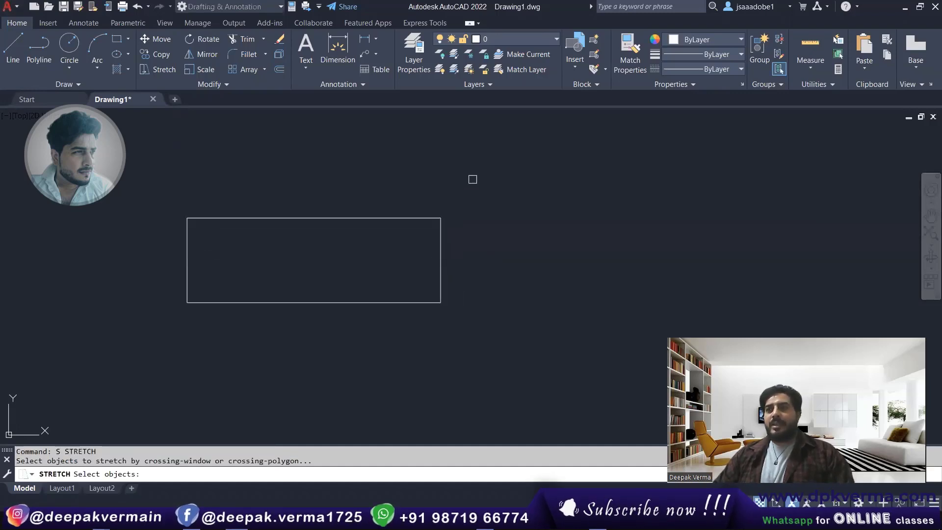
click(487, 173)
click(386, 346)
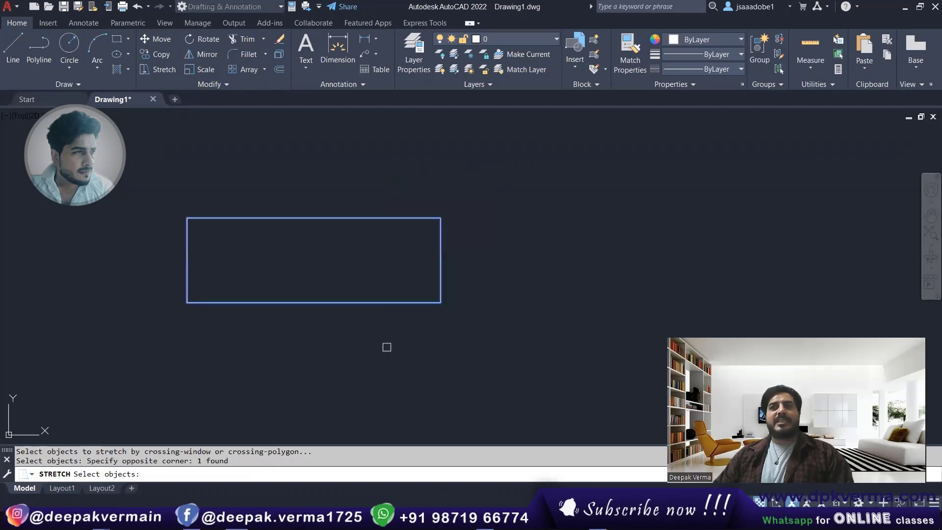
key(Return)
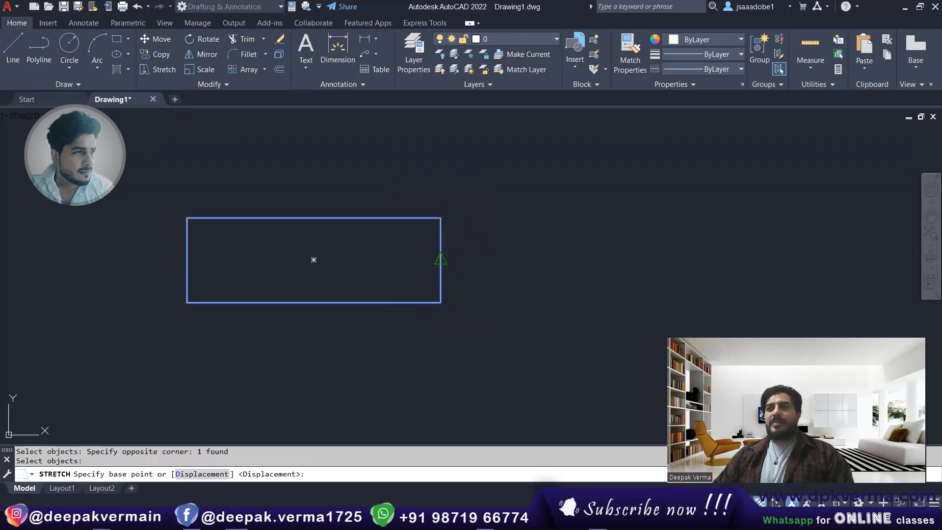
click(440, 259)
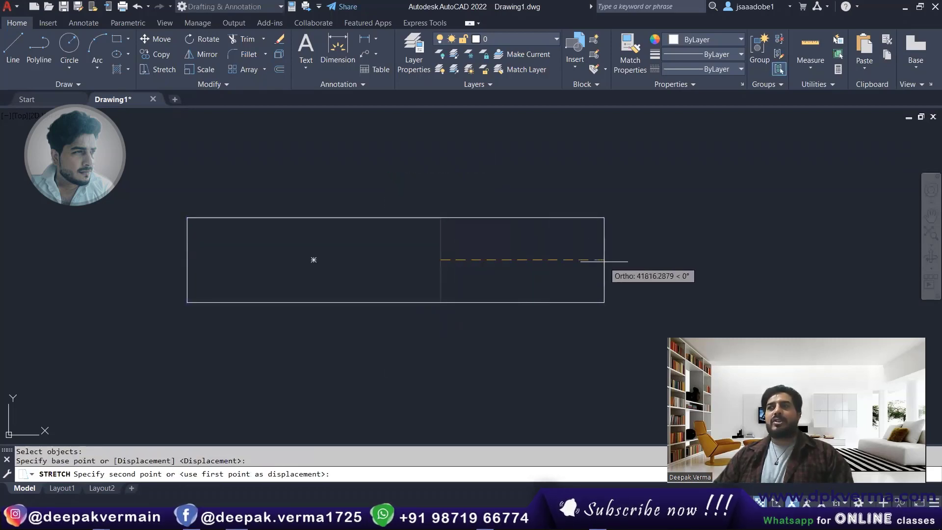
click(604, 259)
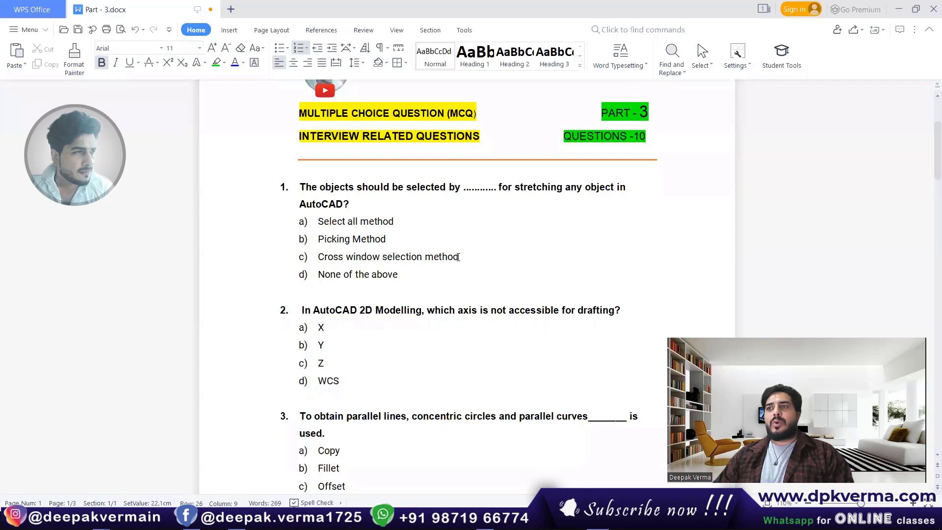
- Highlight 'Cross window selection method' green as question 1's answer and scroll onward
drag(458, 257, 317, 257)
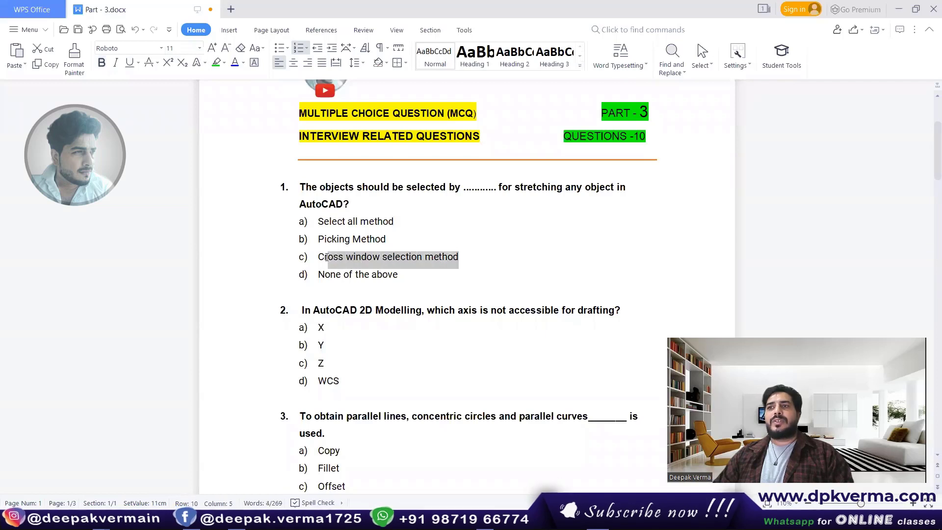
click(217, 63)
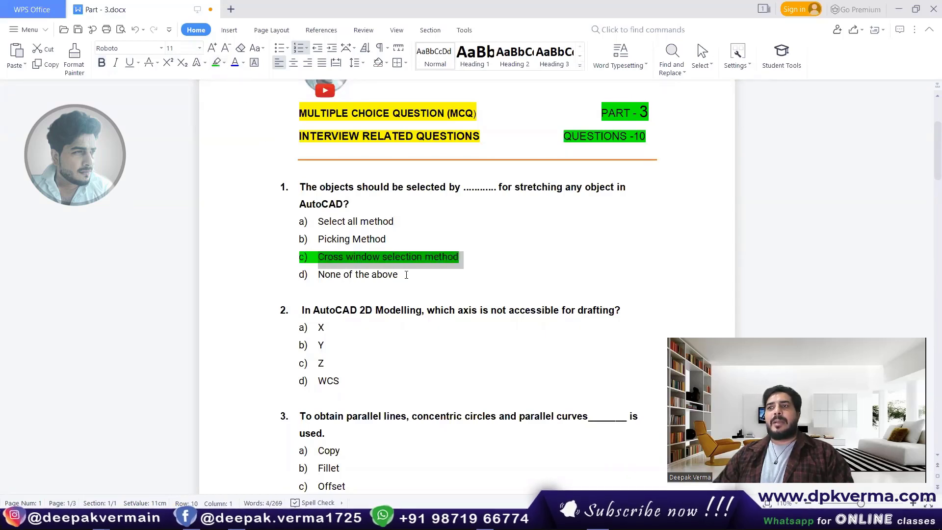
click(405, 271)
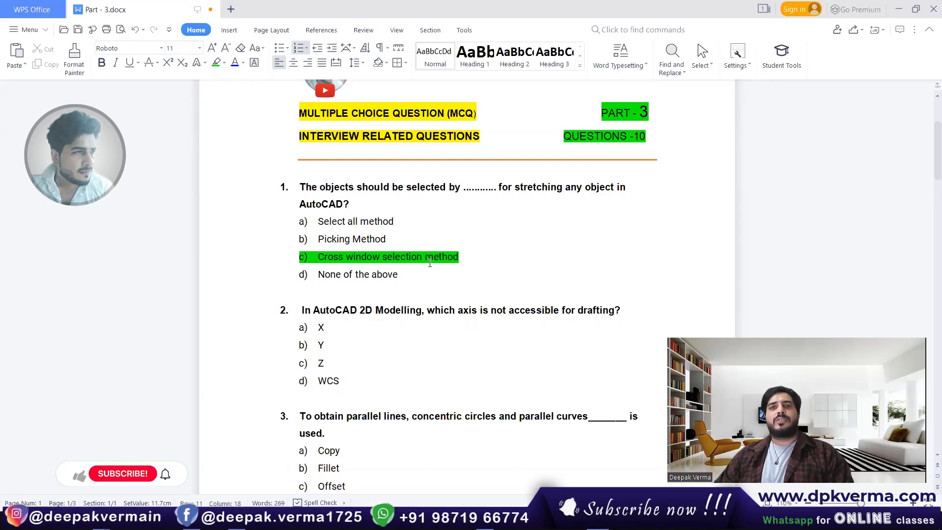
scroll(430, 260, down, 3)
scroll(430, 261, down, 2)
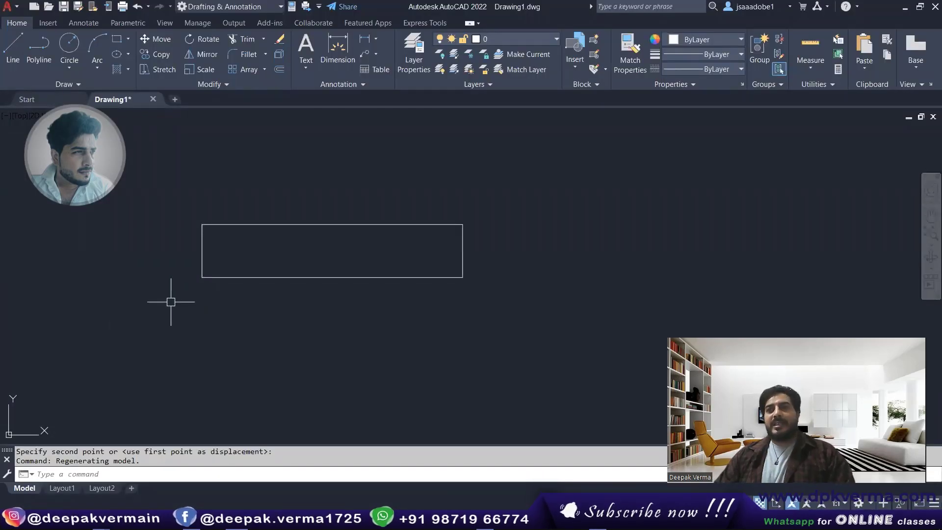
- Orbit the view so the rectangle is seen in 3D
scroll(33, 424, down, 6)
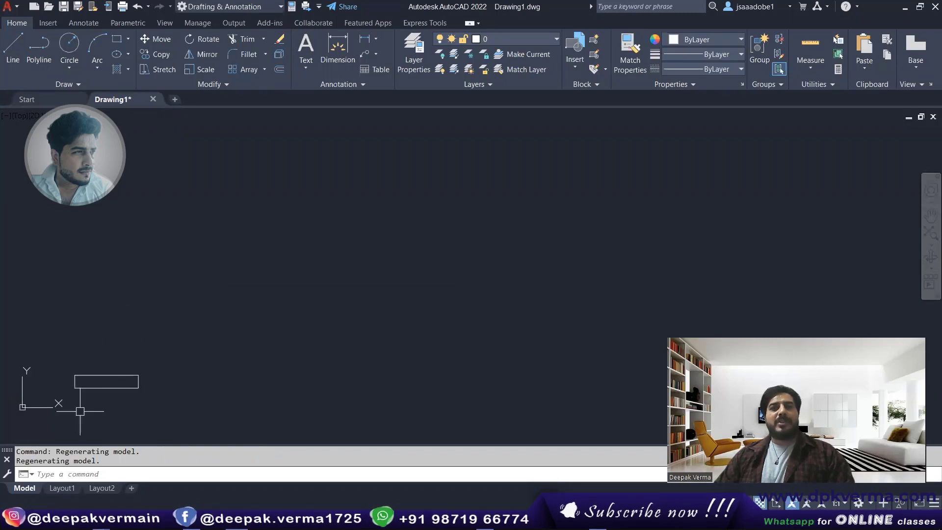
scroll(95, 372, up, 2)
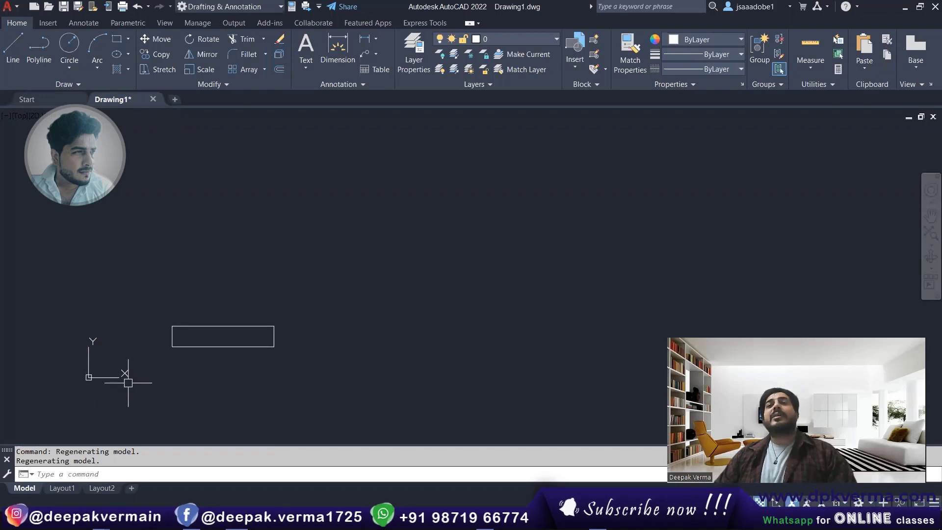
click(200, 346)
scroll(205, 367, down, 2)
drag(205, 367, 220, 360)
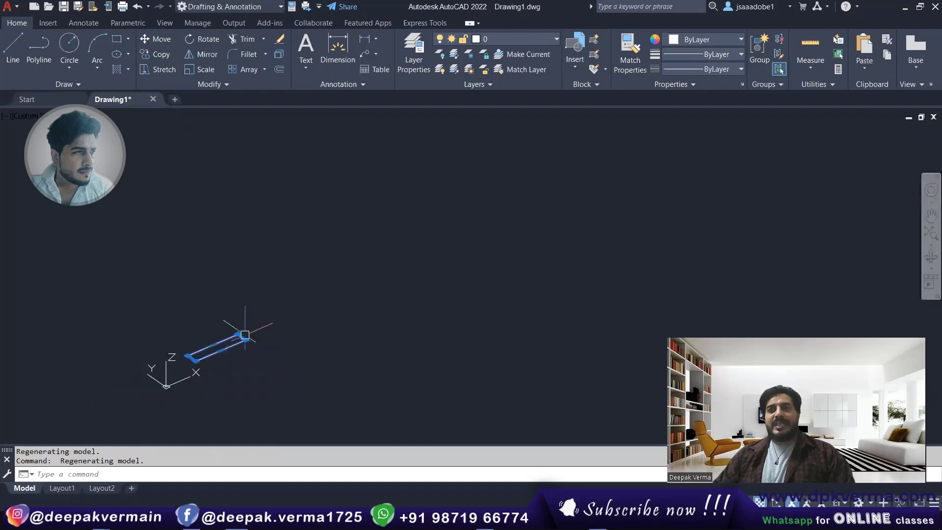
text(Ec)
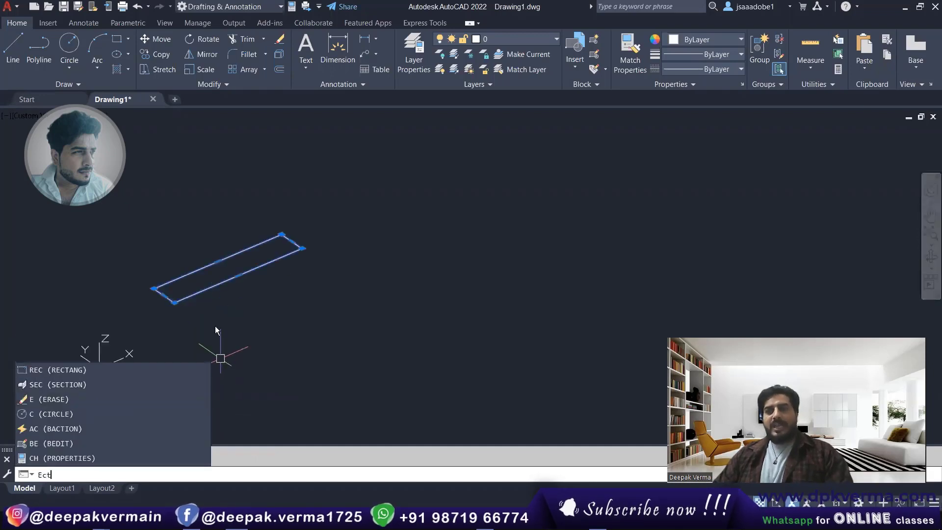
key(Return)
key(Escape)
- Extrude the rectangle into a box, undo the extrusion, and minimize AutoCAD
key(Return)
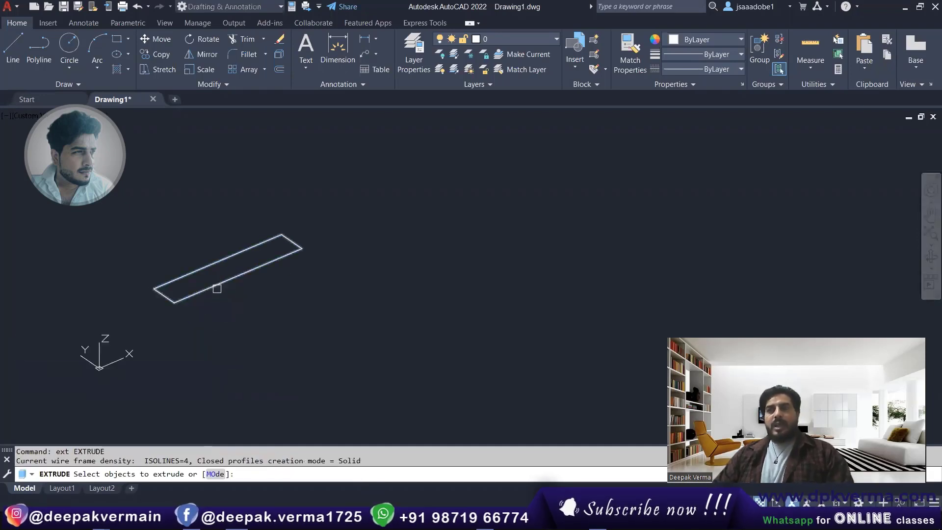
click(207, 289)
key(Return)
click(175, 243)
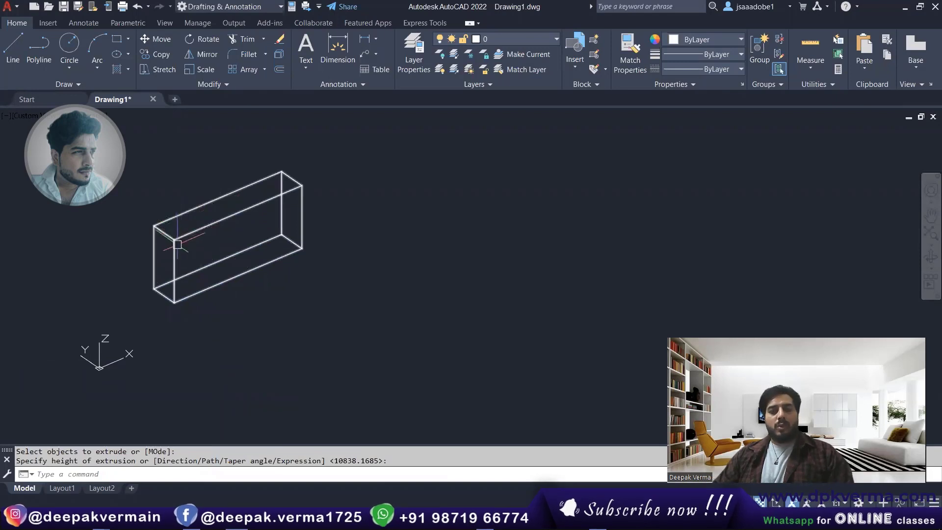
key(ctrl+z)
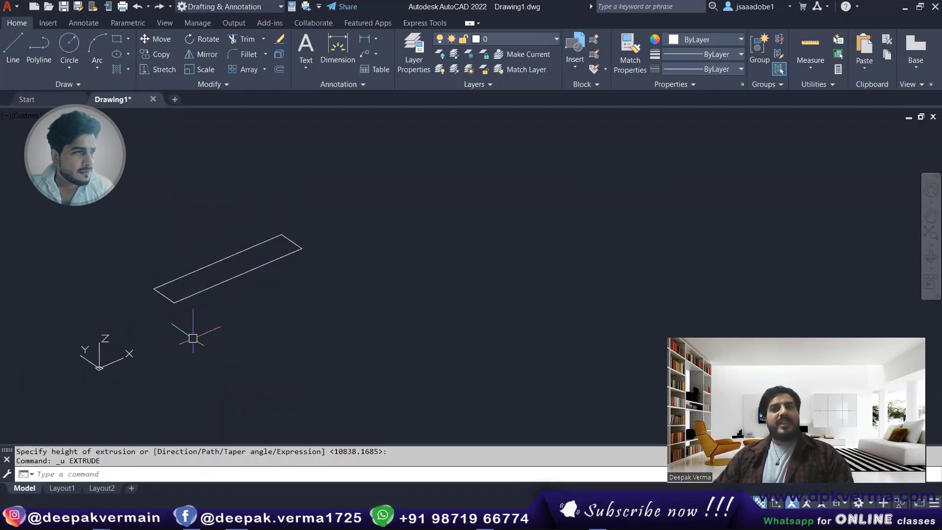
click(904, 6)
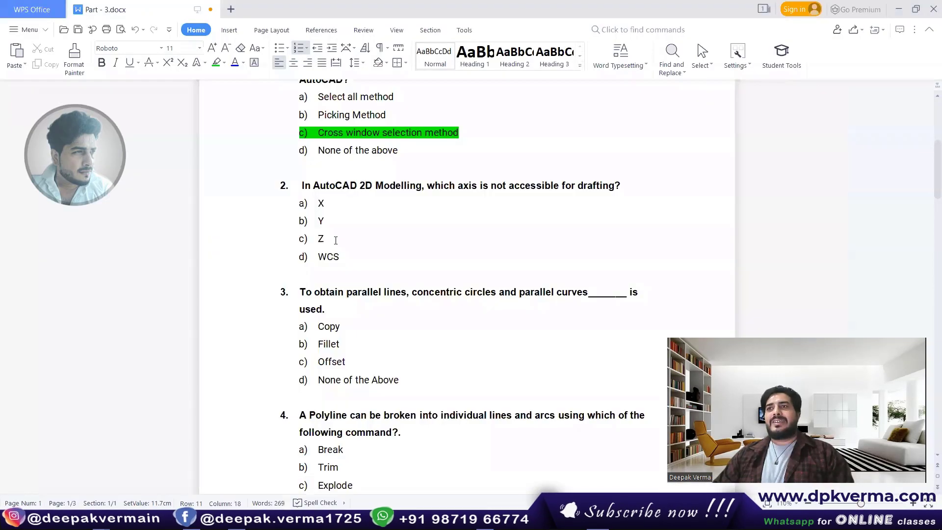
- Highlight the answer 'Z' in green for question 2
double_click(317, 238)
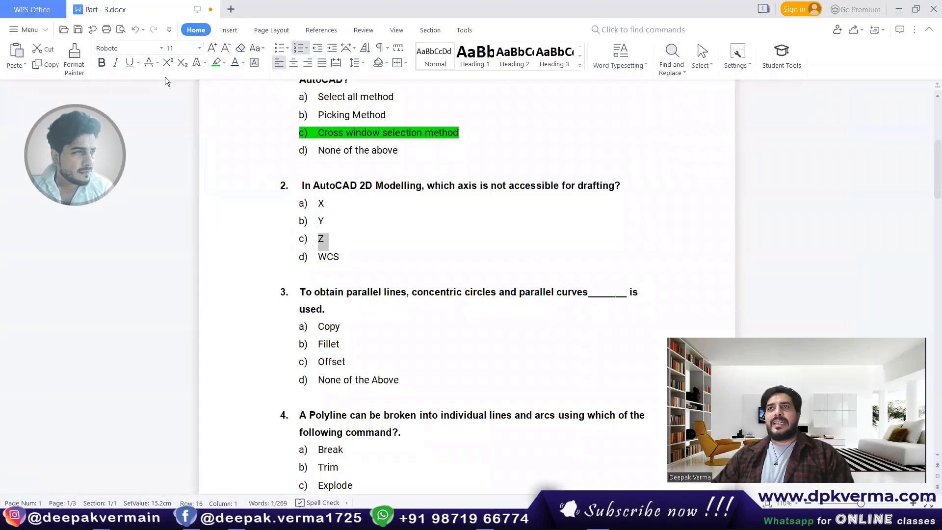
click(215, 63)
click(366, 343)
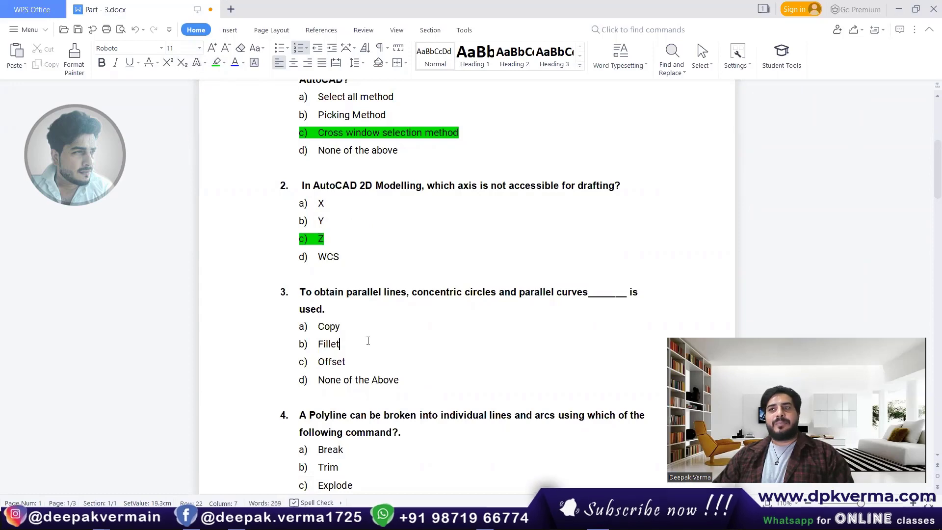
scroll(348, 338, down, 2)
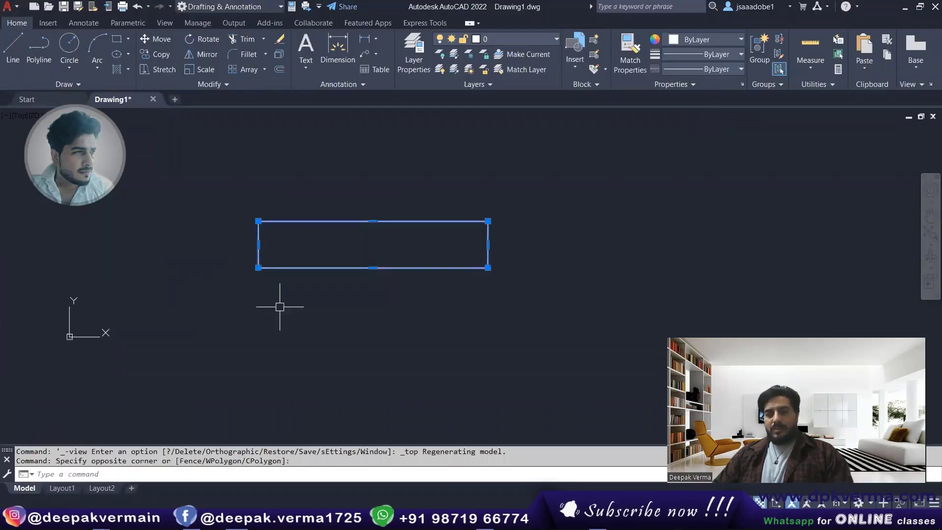
- Erase the rectangle and draw a 20-unit line
text(e)
key(Return)
text(l)
key(Return)
click(214, 232)
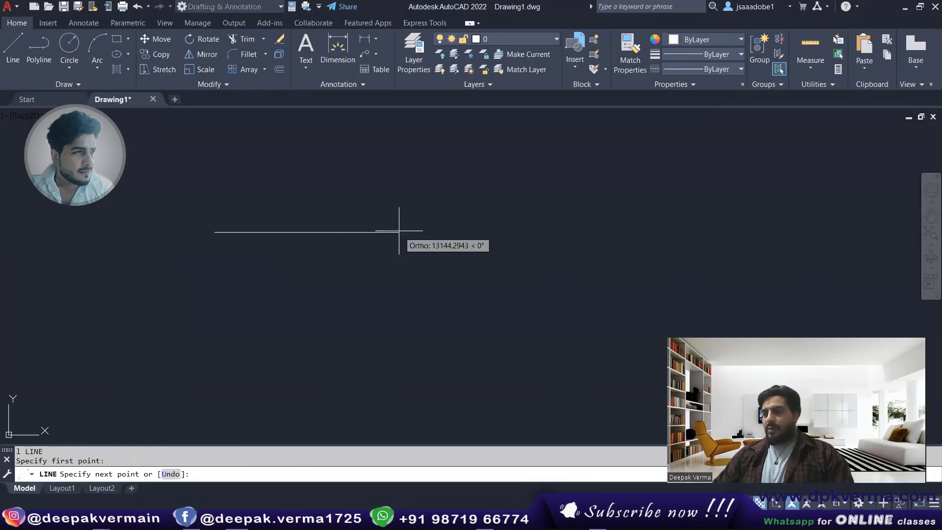
text(20)
key(Return)
key(Escape)
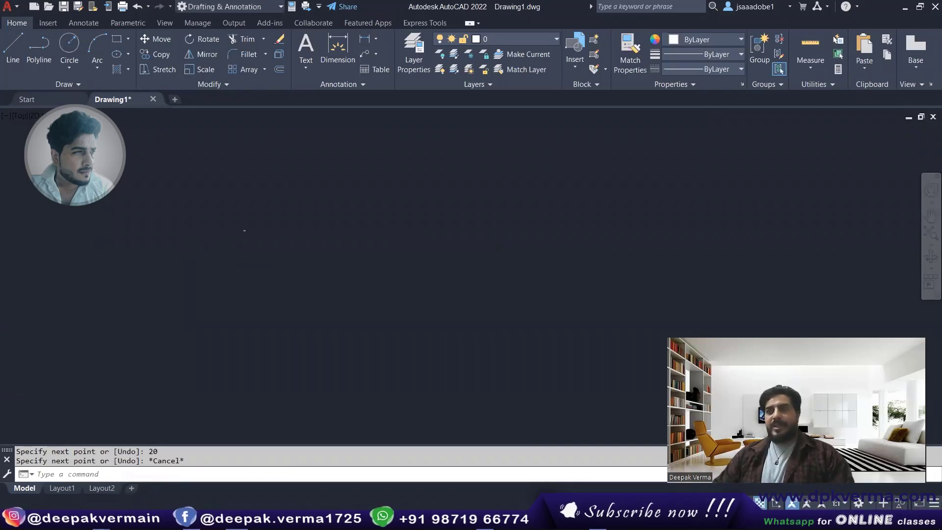
- Offset the line by 5 repeatedly, making four parallel lines
scroll(608, 182, up, 10)
scroll(228, 194, up, 4)
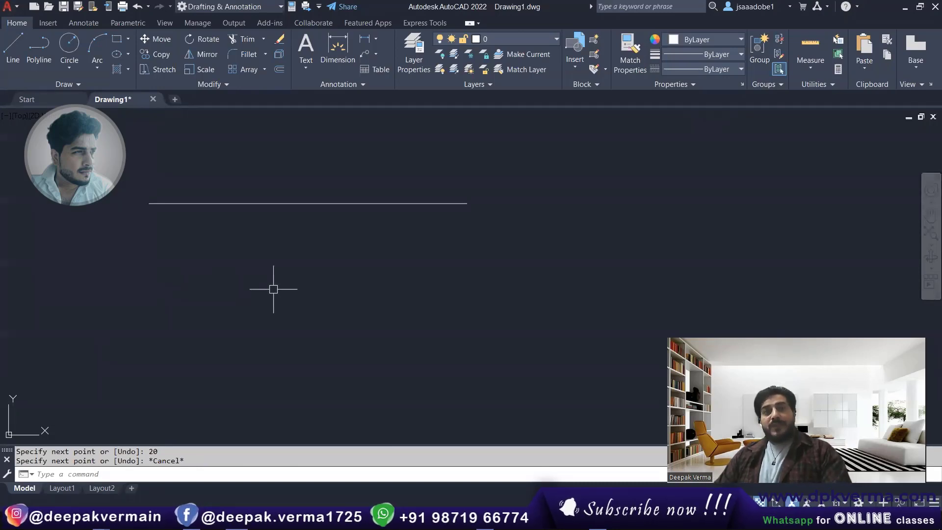
text(o)
key(Return)
text(5)
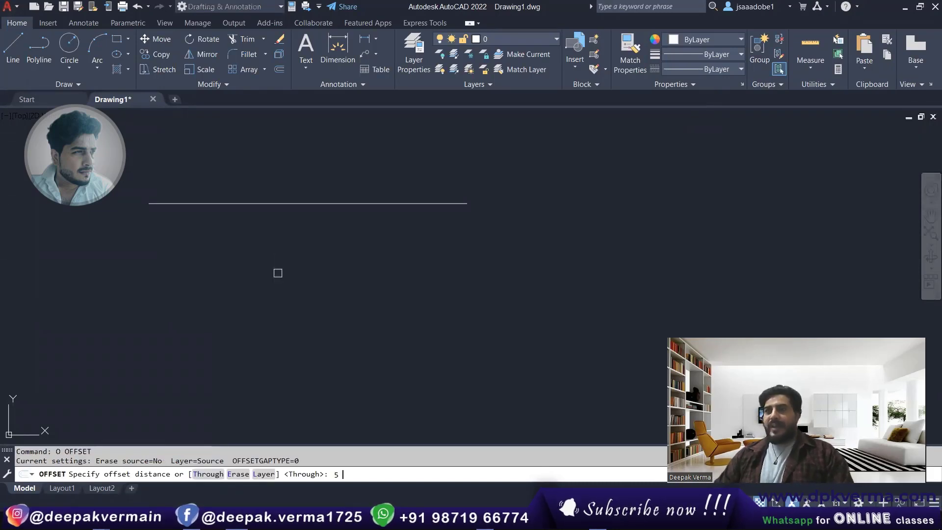
key(Return)
click(280, 203)
click(269, 300)
scroll(269, 300, down, 2)
click(270, 290)
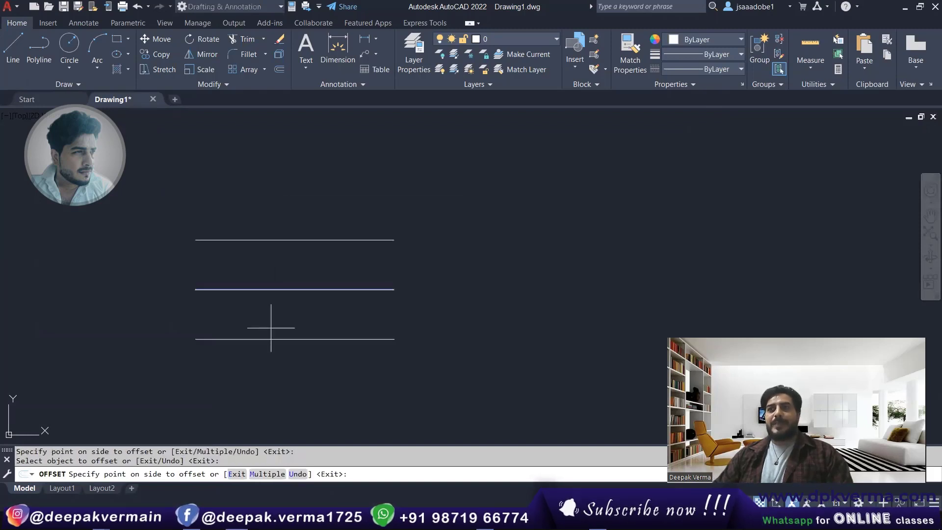
click(274, 327)
click(273, 339)
click(273, 373)
key(Escape)
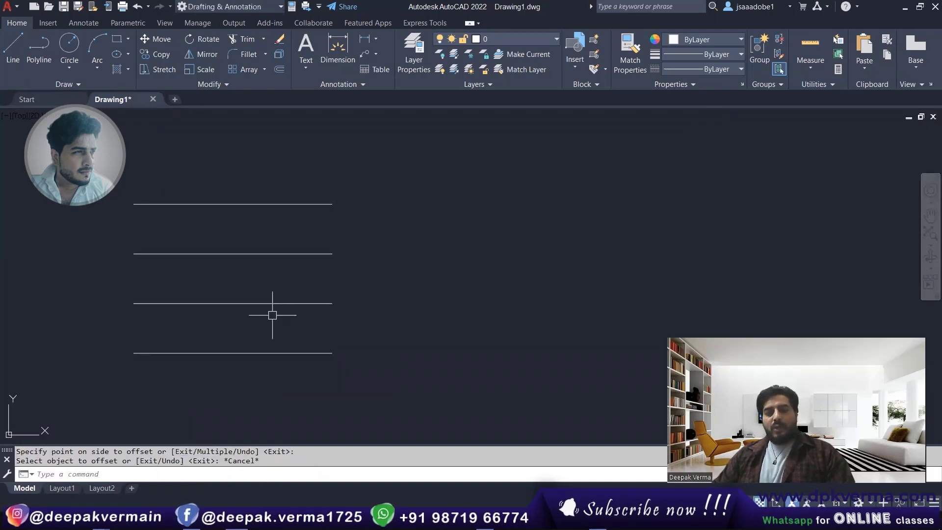
- Draw a circle by picking its centre and radius
text(c)
key(Return)
click(500, 244)
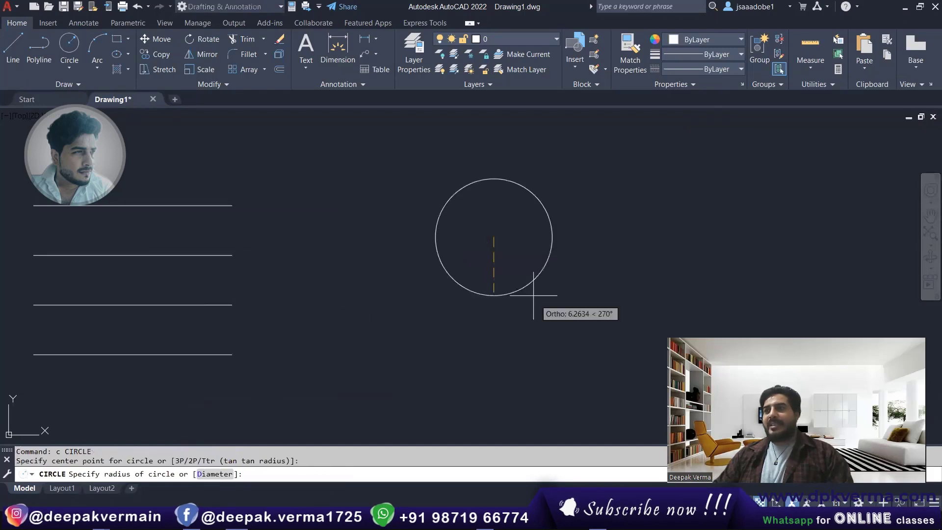
scroll(410, 330, down, 2)
key(Escape)
text(c)
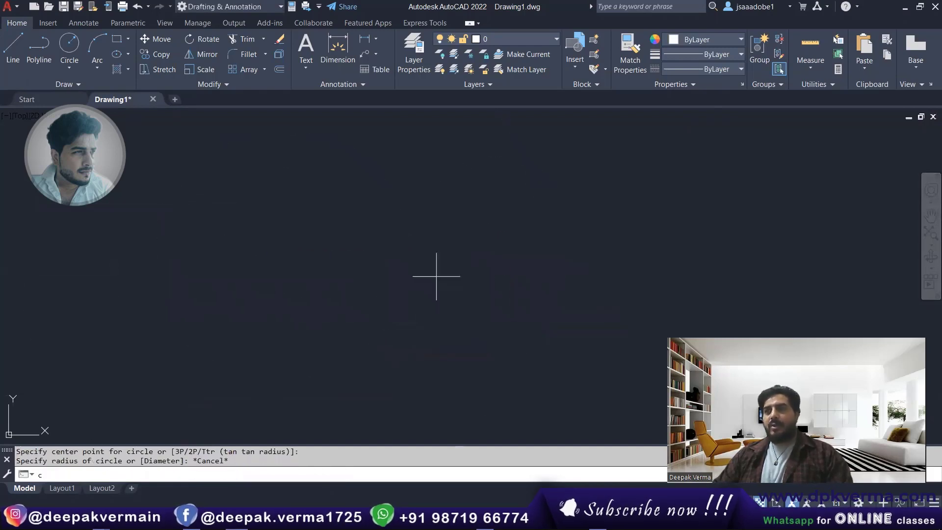
key(Return)
click(423, 252)
click(483, 357)
scroll(490, 330, up, 1)
- Offset the circle inward by 3 repeatedly to create concentric rings
text(o)
key(Return)
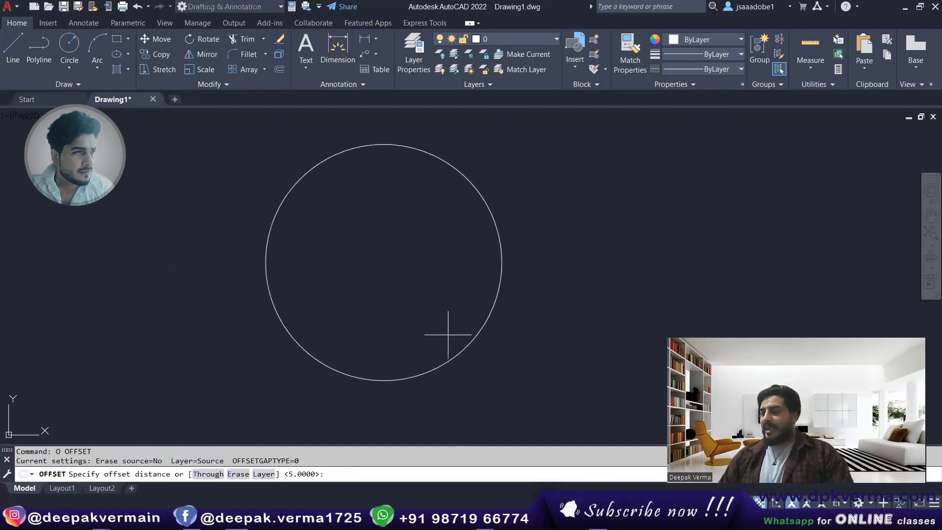
key(Return)
click(446, 360)
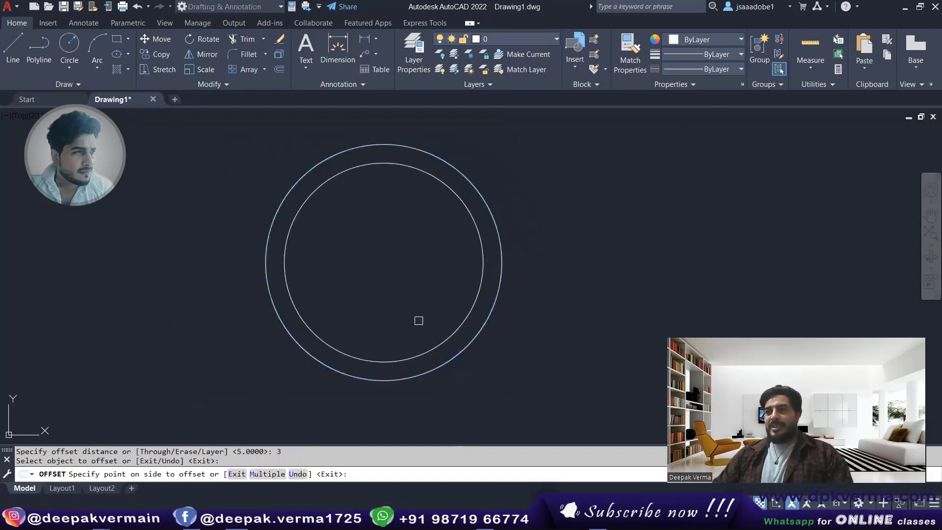
click(418, 320)
click(427, 353)
click(415, 333)
click(416, 334)
click(410, 316)
click(410, 319)
click(399, 296)
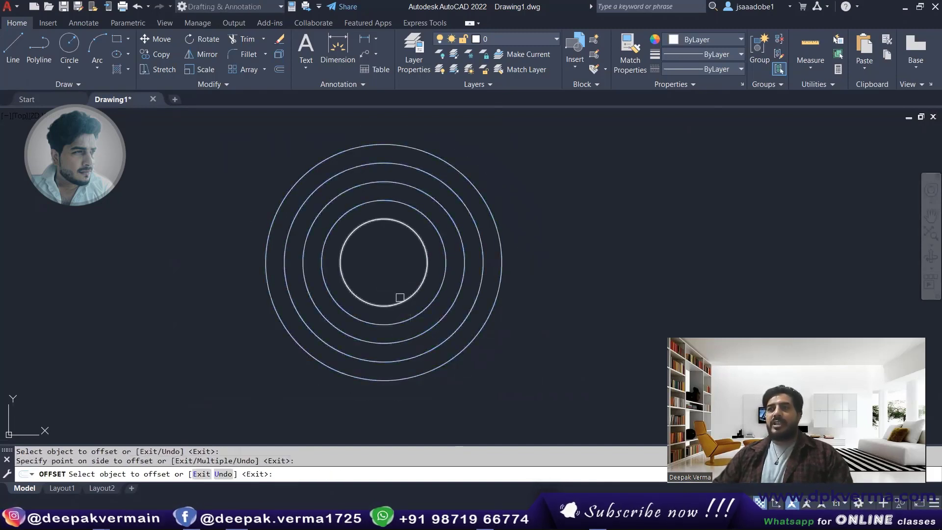
click(393, 307)
scroll(393, 279, down, 2)
key(Escape)
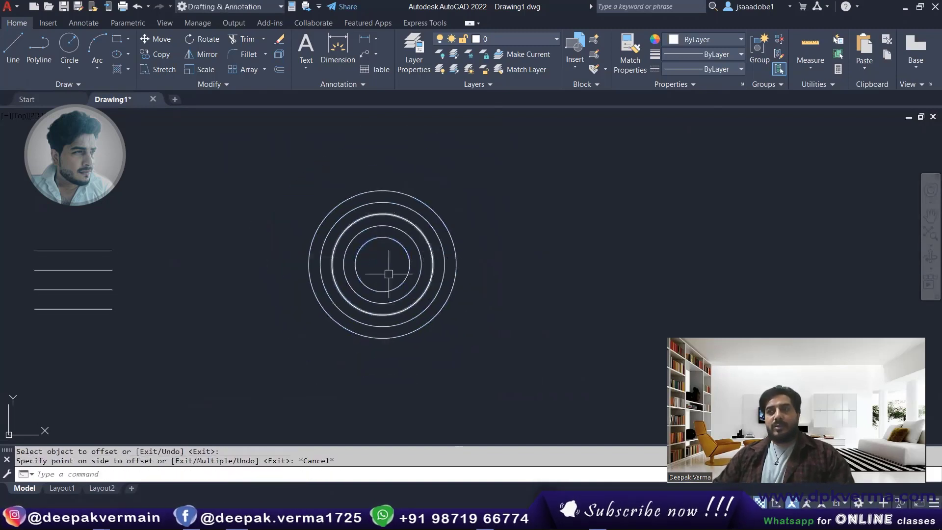
drag(394, 264, 304, 272)
- Draw a large arc with ARC, briefly checking the quiz document afterwards
text(a)
key(Return)
click(454, 270)
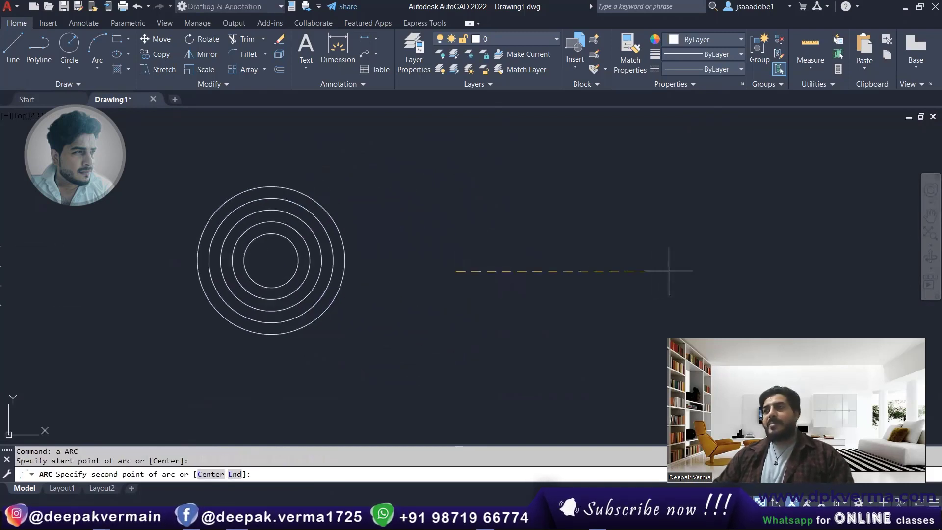
click(668, 268)
key(Escape)
key(Return)
click(462, 261)
click(568, 190)
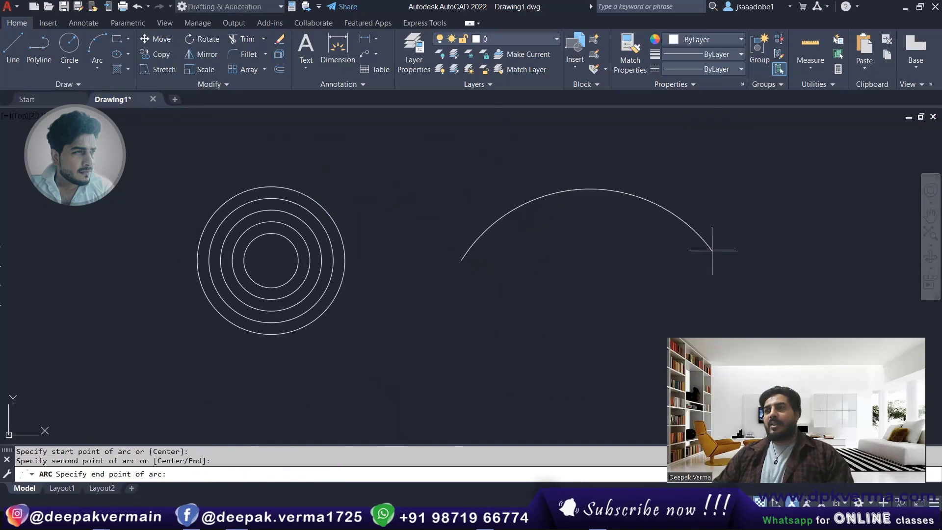
key(Escape)
key(Escape)
key(Escape)
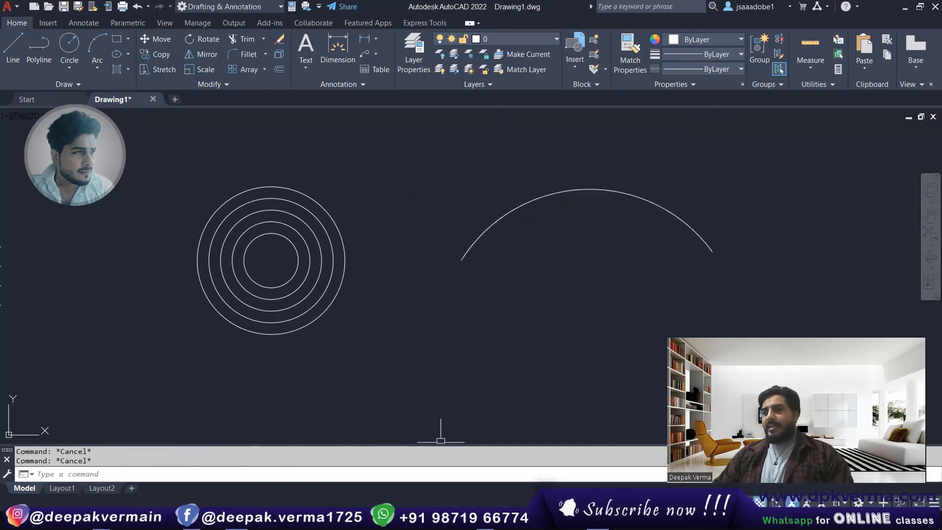
key(alt+Tab)
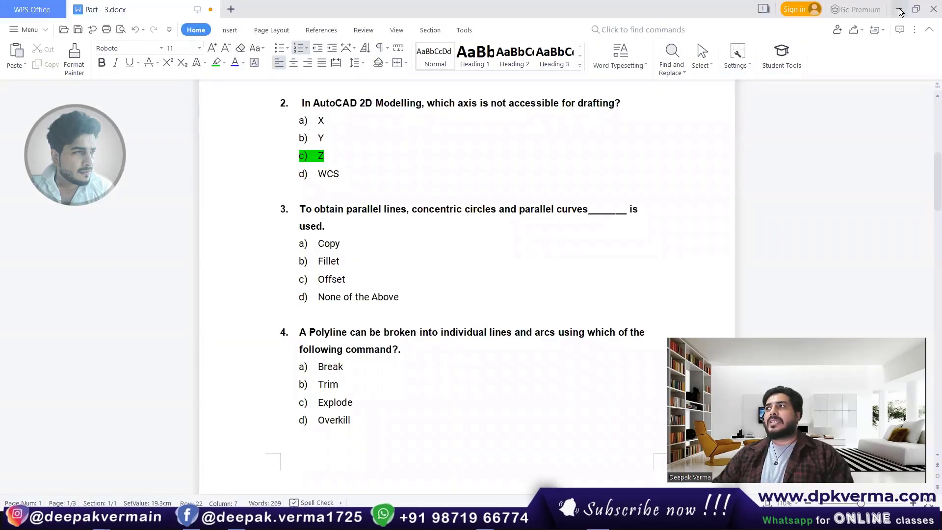
click(900, 10)
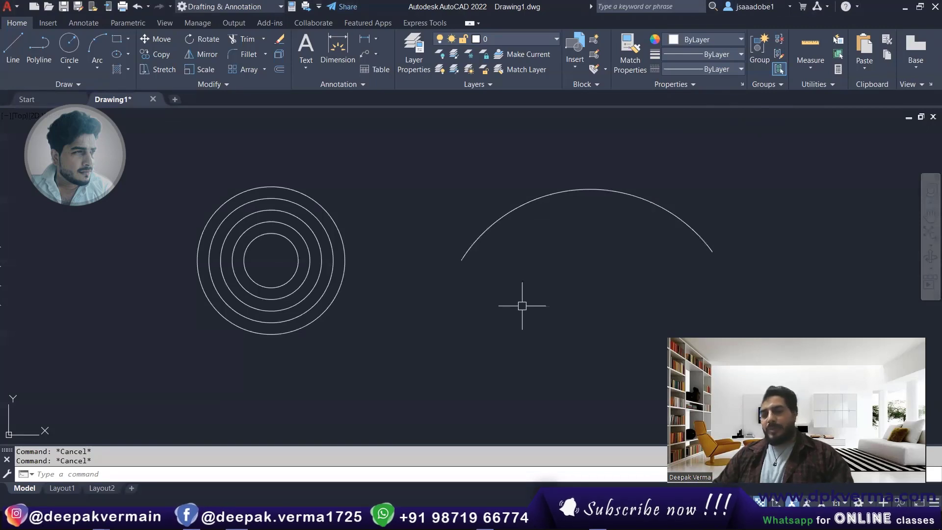
- Offset the large arc inward again and again, stacking several parallel arcs inside it
text(o)
key(Return)
click(511, 211)
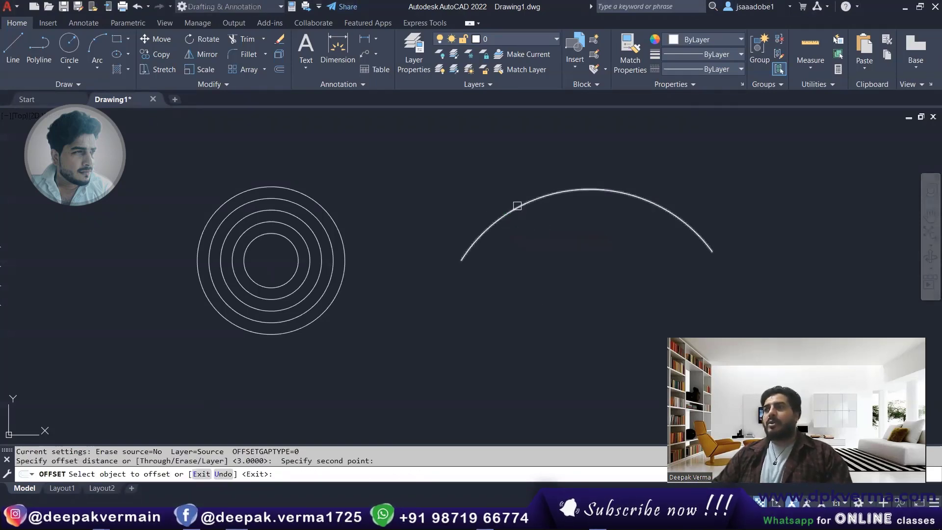
click(515, 204)
click(532, 220)
click(532, 222)
click(542, 235)
click(551, 252)
click(551, 251)
click(557, 263)
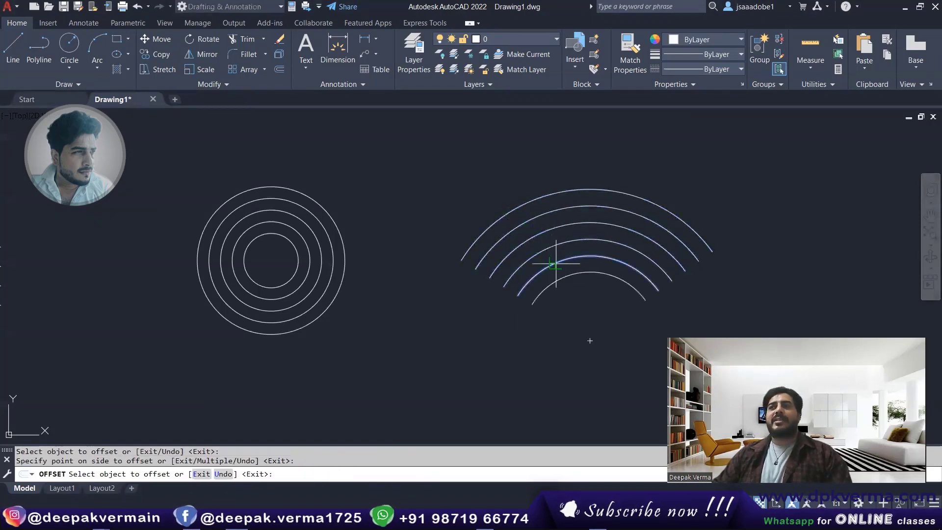
click(559, 275)
click(561, 290)
key(Escape)
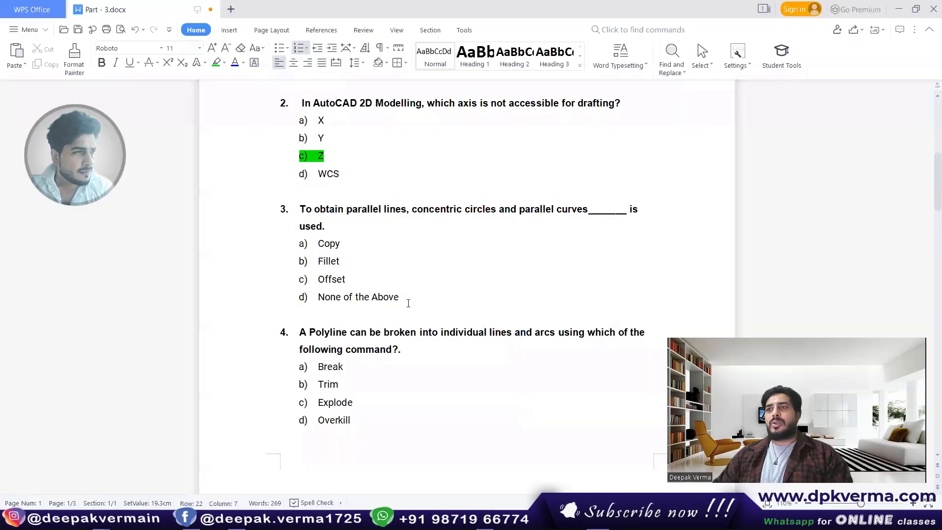
- Highlight 'Offset' green as question 3's answer, then move down to question 4
double_click(345, 279)
click(216, 63)
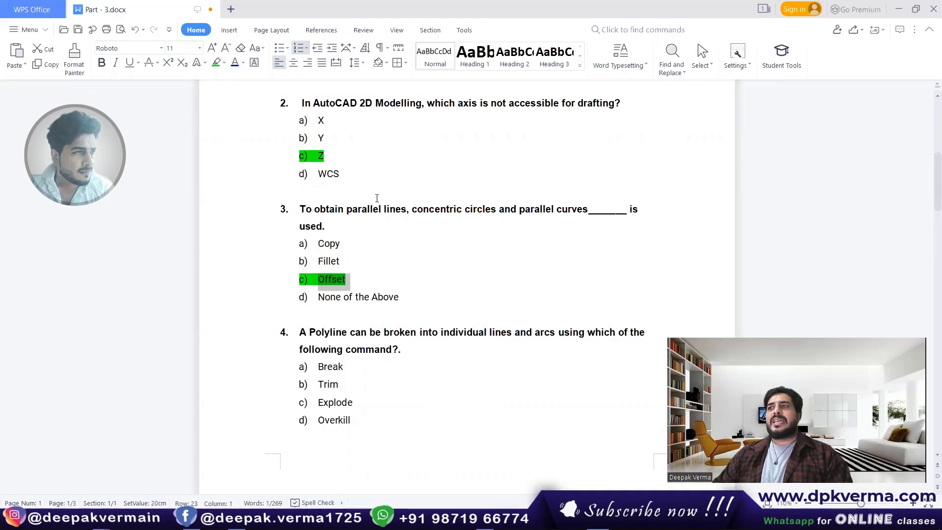
scroll(404, 263, down, 2)
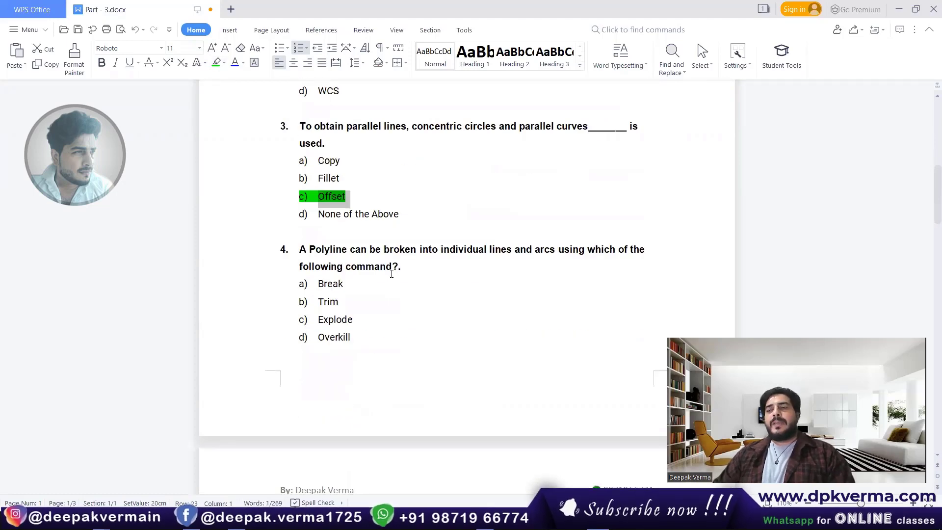
click(393, 265)
scroll(387, 265, down, 1)
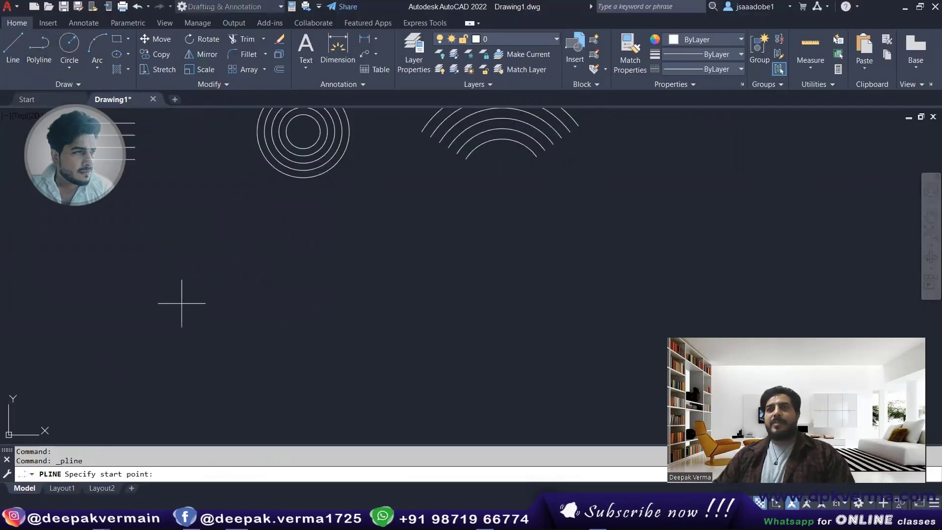
- Draw an eight-vertex zigzag polyline across the drawing area
click(181, 310)
click(261, 246)
click(321, 319)
click(405, 253)
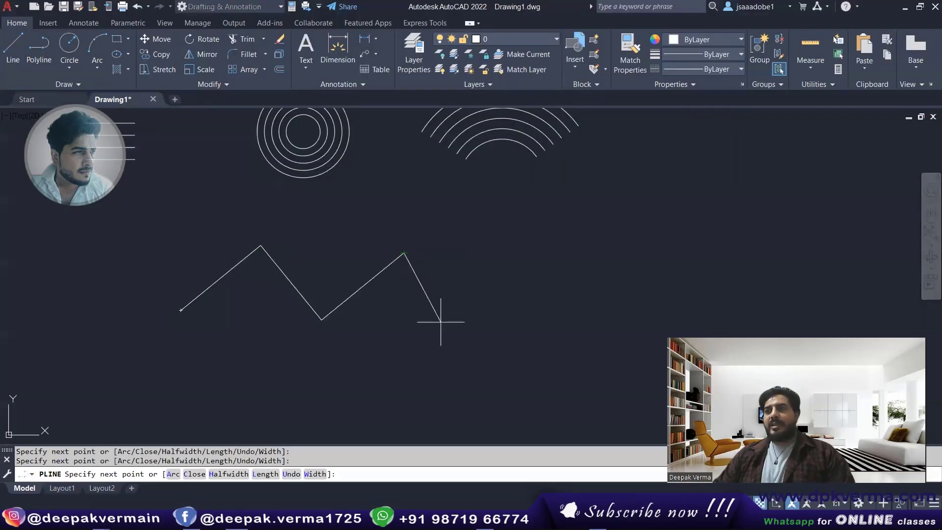
click(440, 322)
click(540, 250)
click(573, 343)
click(667, 234)
key(Escape)
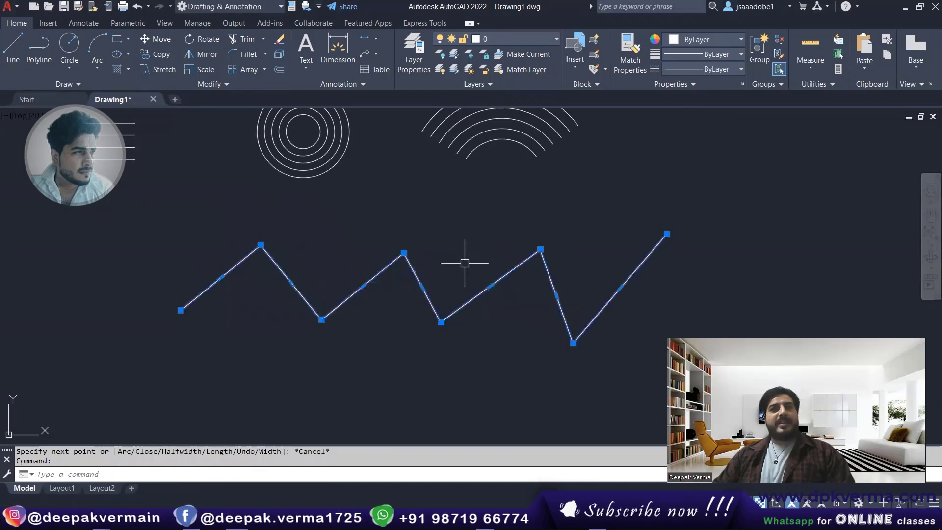
key(Escape)
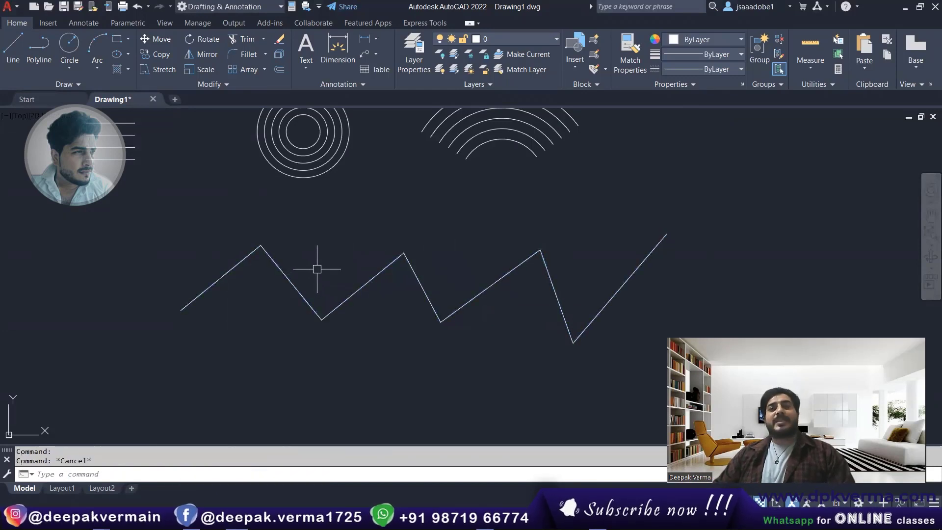
- Explode the zigzag polyline into separate lines with the X command
text(x)
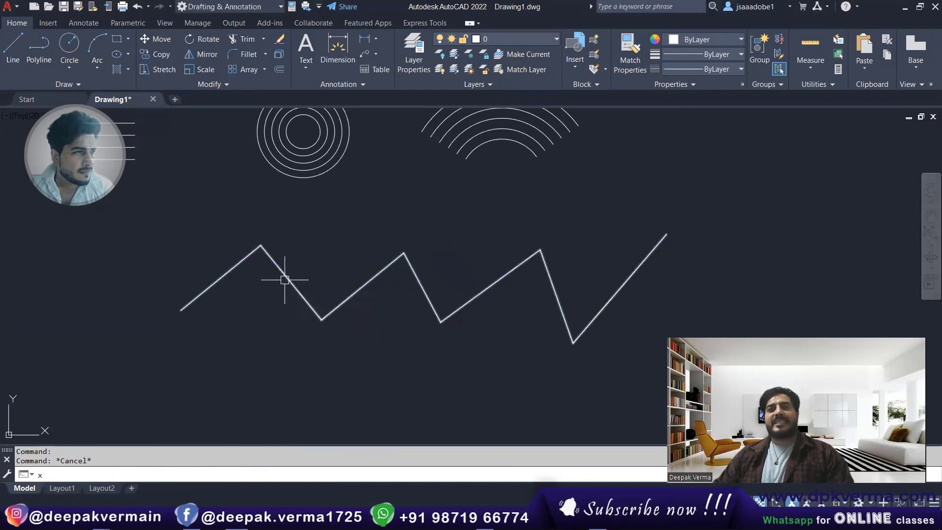
key(Return)
click(280, 274)
key(Return)
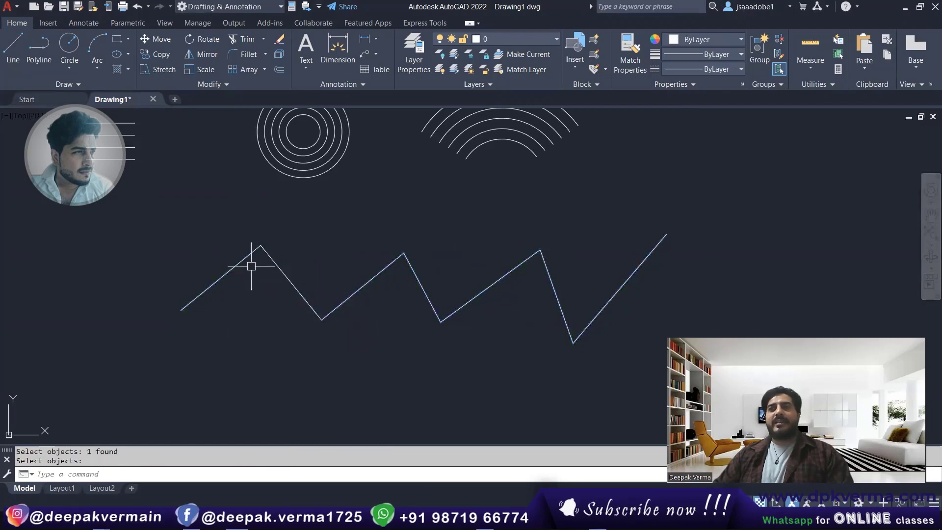
- Pick four segments to show they are separate lines, then select 'Explode' in question 4
click(241, 261)
click(275, 263)
click(362, 286)
click(431, 289)
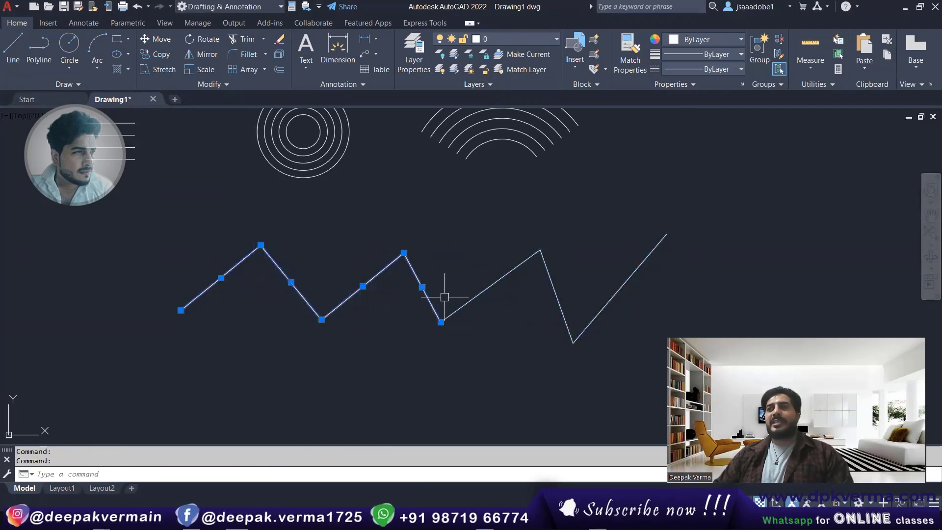
key(Escape)
click(904, 7)
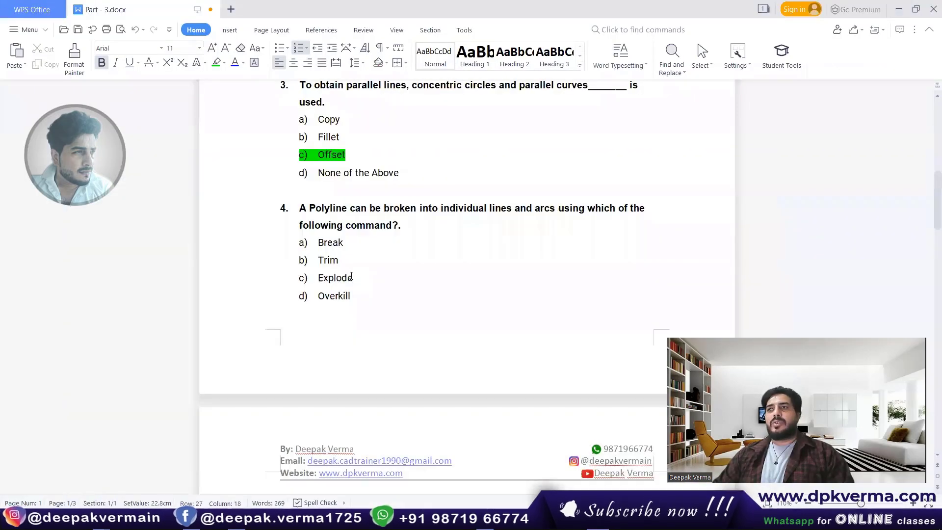
drag(358, 277, 317, 278)
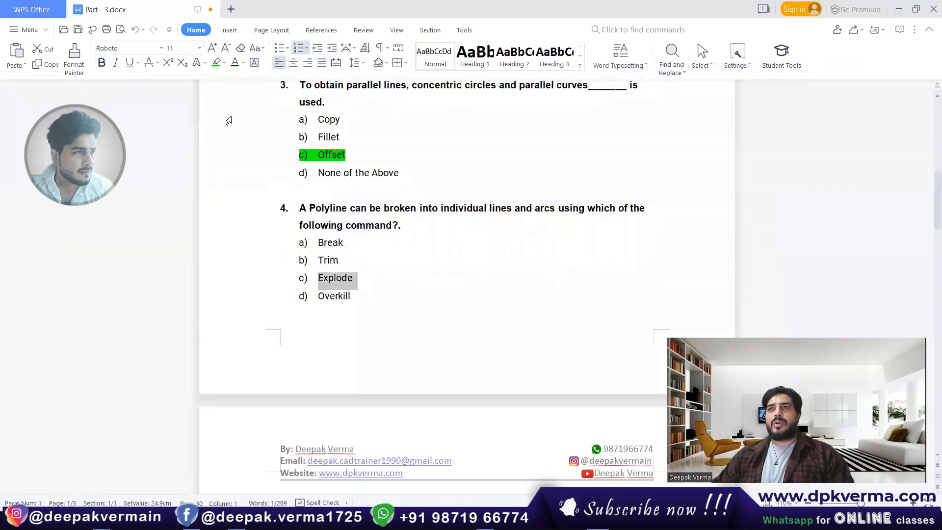
- Highlight 'Explode' in green and scroll down to question 5
click(216, 62)
click(332, 242)
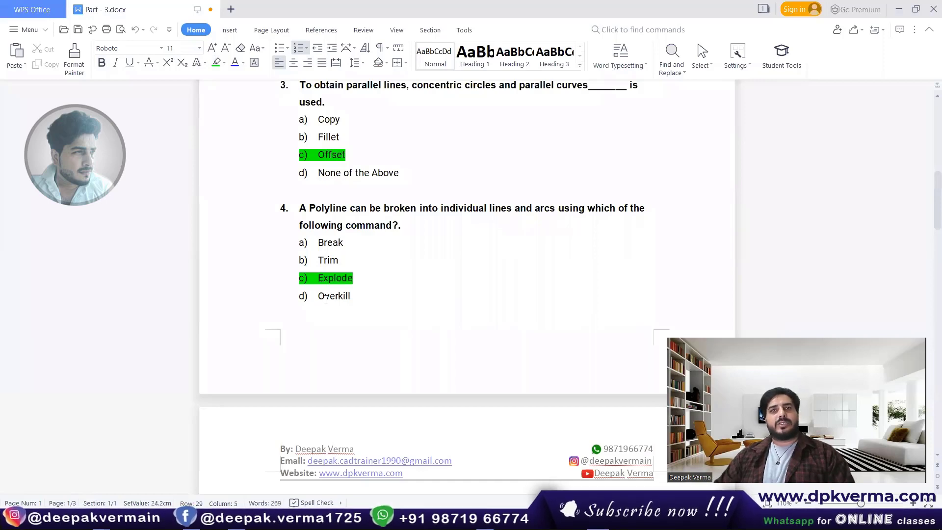
scroll(326, 299, down, 3)
scroll(326, 299, down, 3)
scroll(326, 265, down, 4)
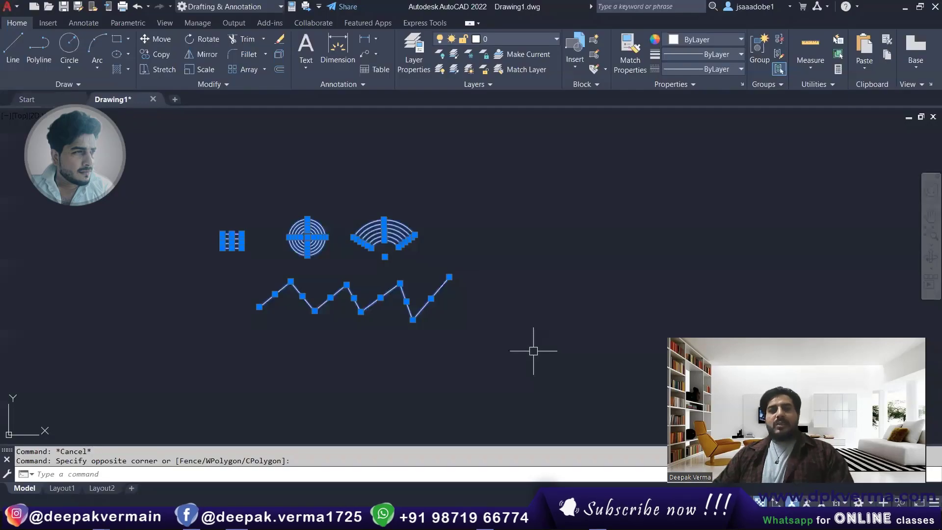
- Erase all 22 objects with E, zoom out, and minimize AutoCAD back to the quiz
text(e)
key(Return)
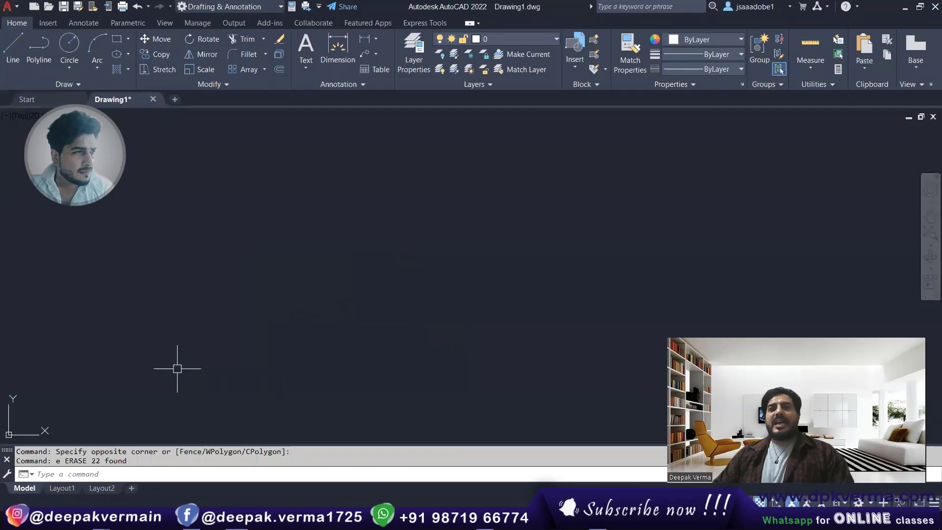
scroll(351, 282, down, 5)
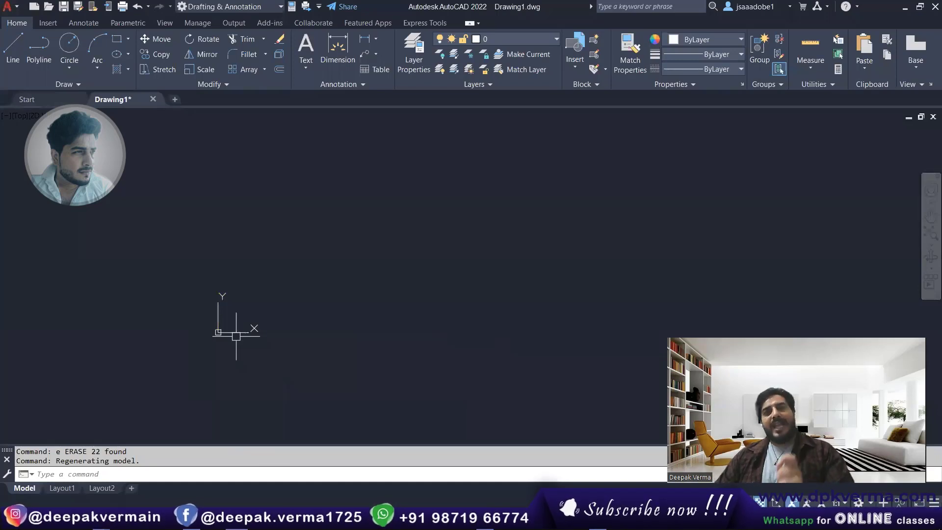
click(905, 7)
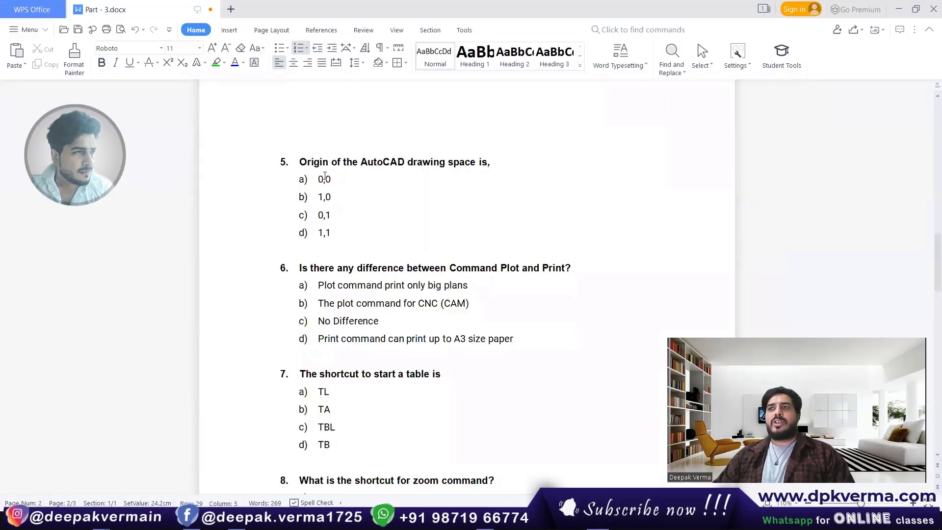
- Highlight answer a) '0,0' in green, then scroll further down the document
double_click(331, 180)
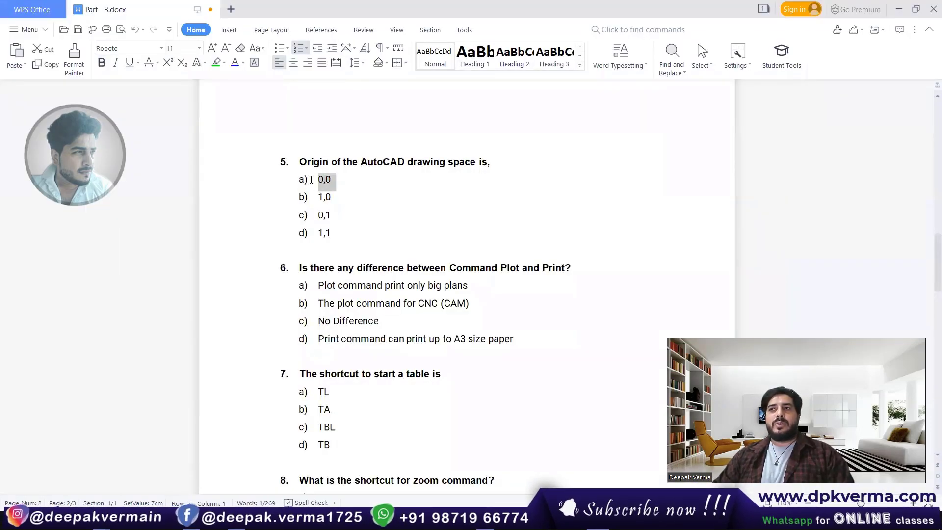
click(216, 62)
click(346, 213)
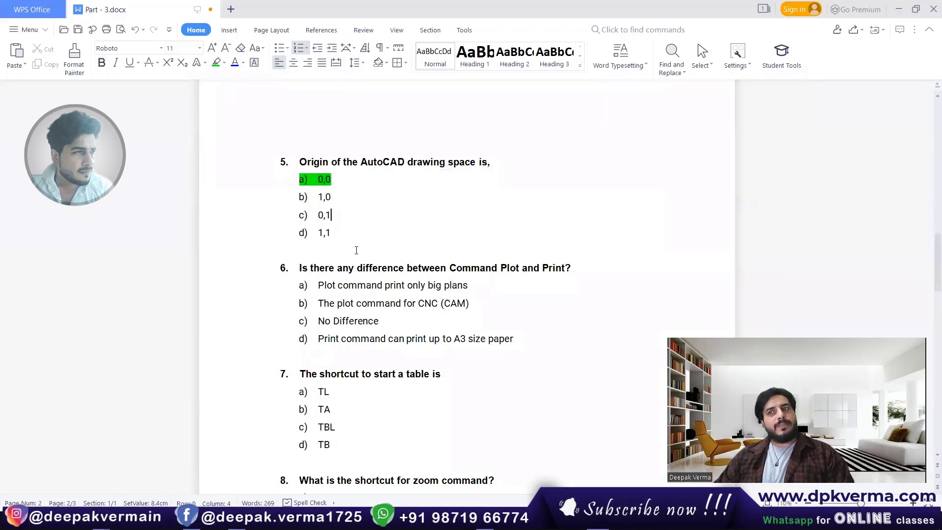
scroll(356, 250, down, 1)
scroll(334, 270, down, 1)
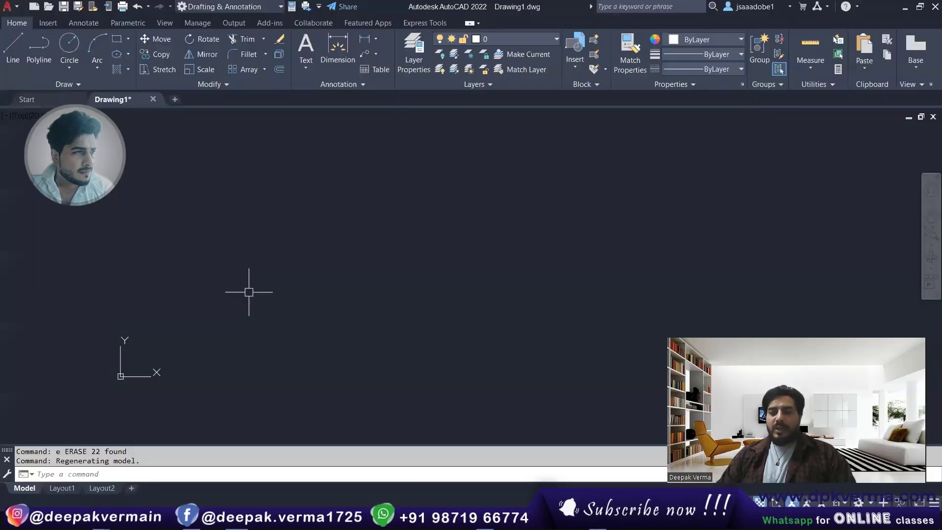
- Open and cancel the Plot - Model dialog, then select 'No Difference' in question 6
key(ctrl+p)
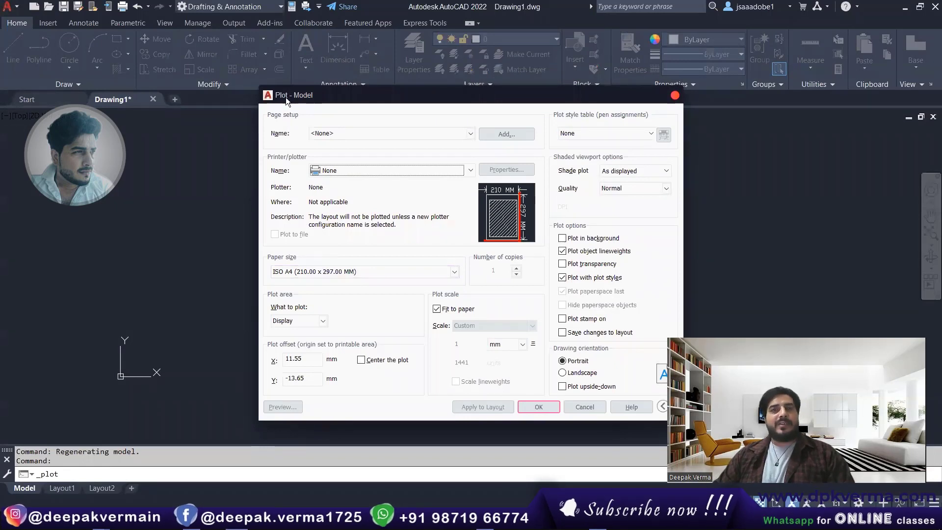
drag(285, 97, 277, 96)
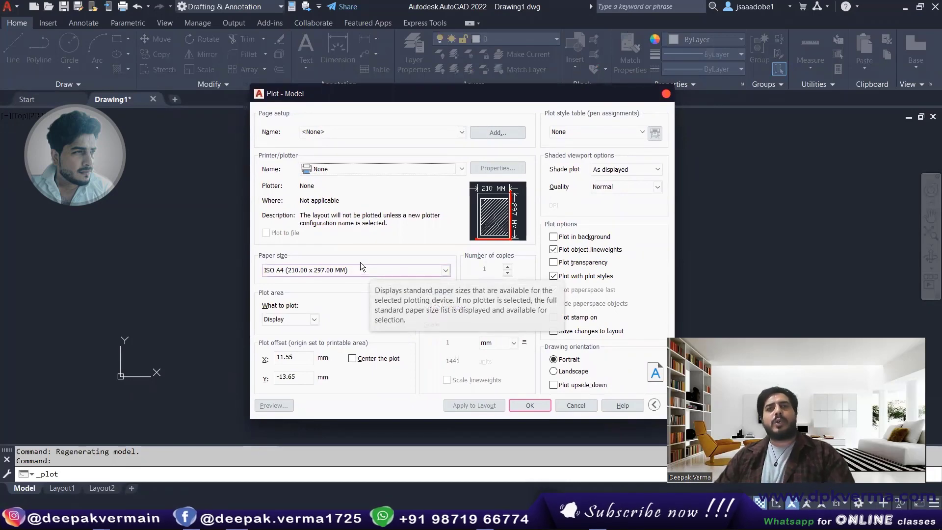
click(665, 94)
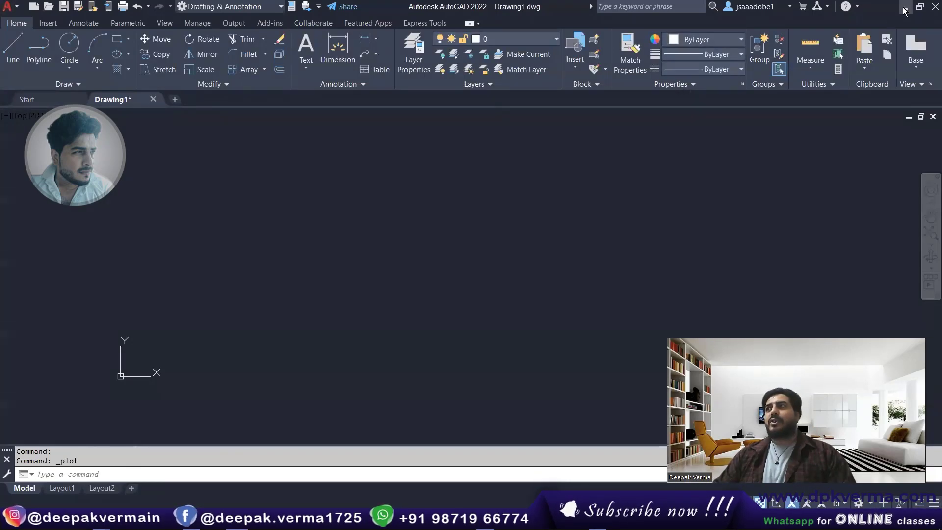
click(904, 7)
drag(380, 238, 318, 238)
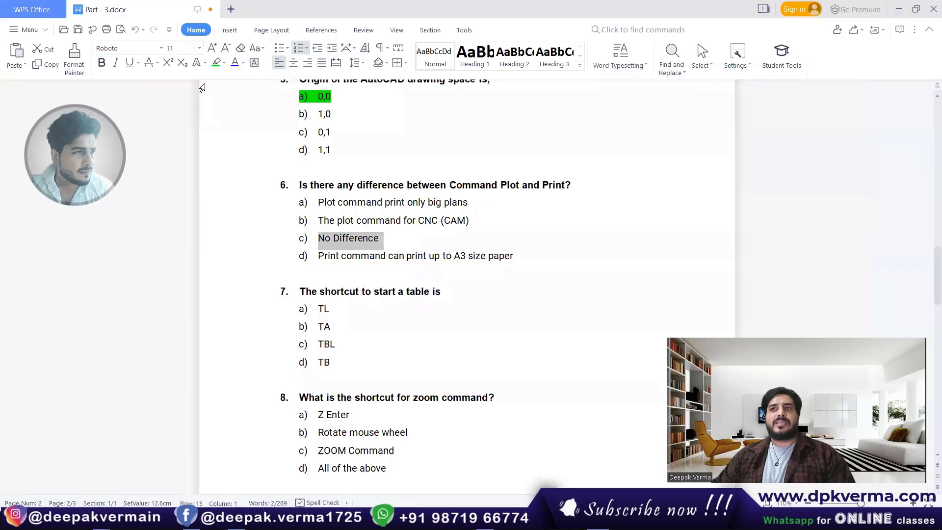
- Highlight 'No Difference' green, scroll to question 7, and open AutoCAD's Insert Table dialog
click(216, 63)
click(378, 256)
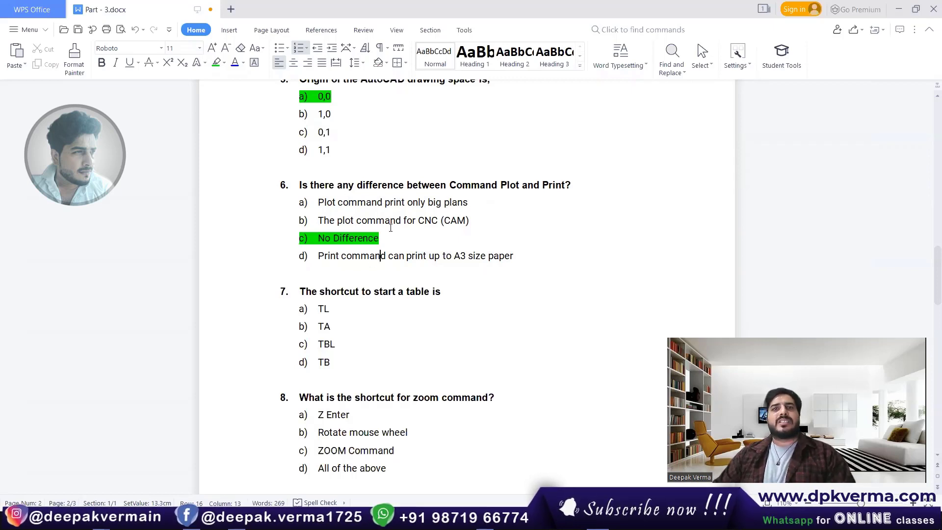
scroll(390, 227, down, 1)
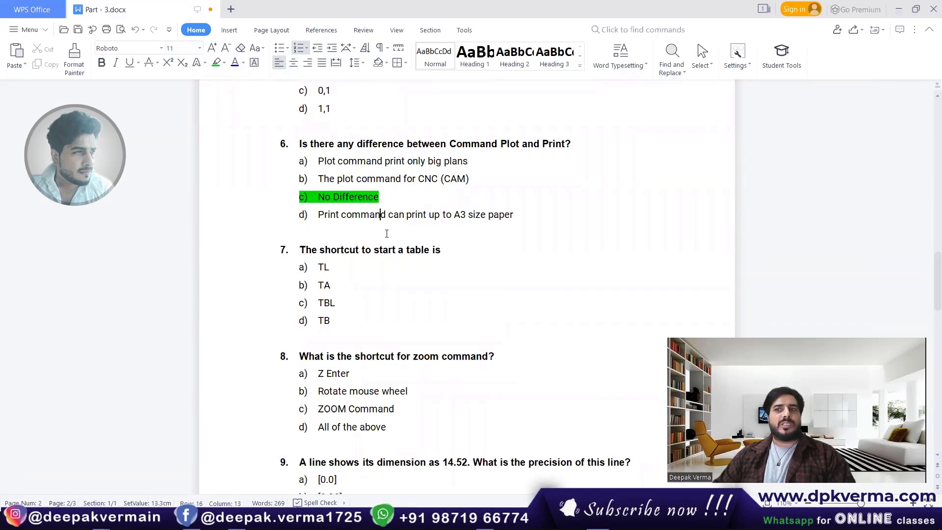
scroll(384, 234, down, 1)
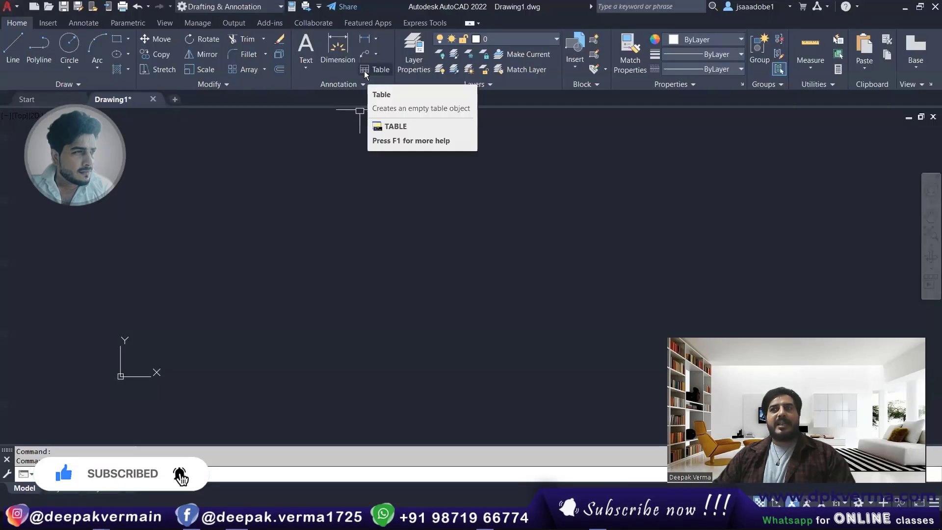
click(365, 75)
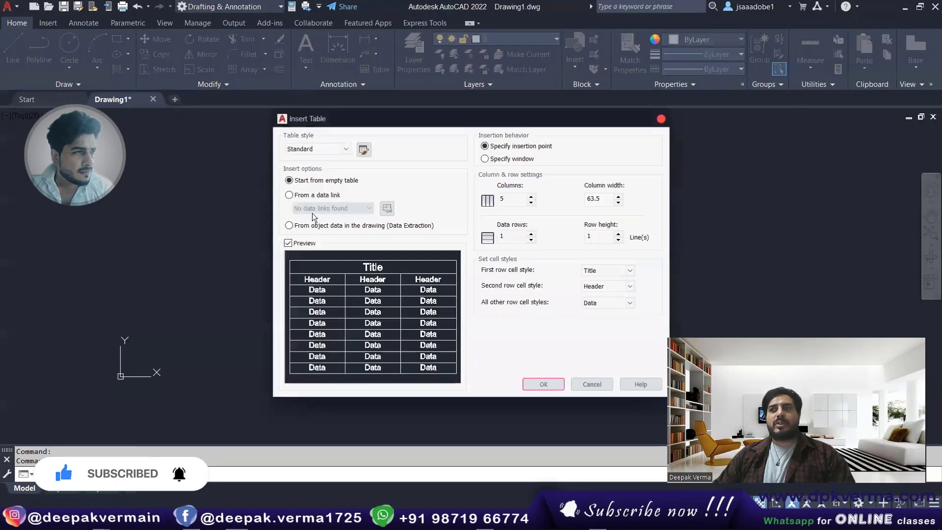
- Close Insert Table, reopen it with the TB shortcut, close it, and switch to WPS Office
click(661, 120)
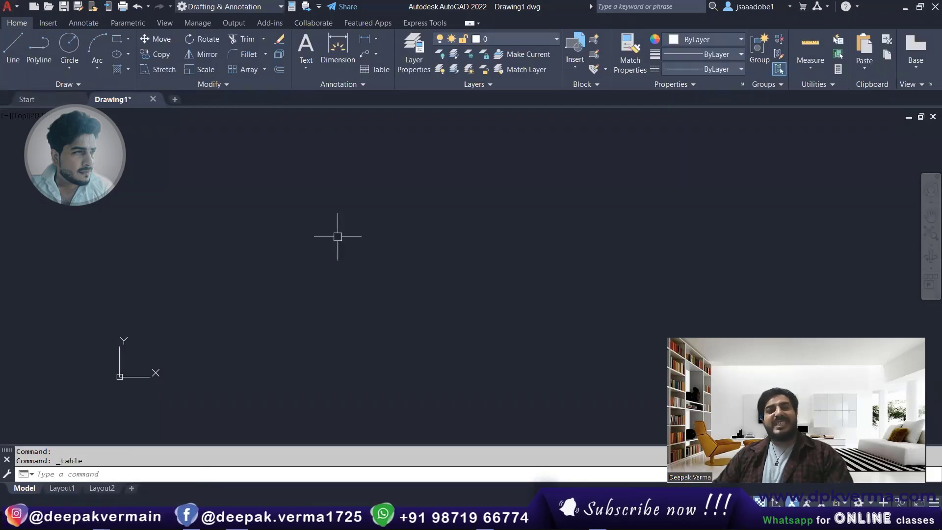
text(TB)
key(Return)
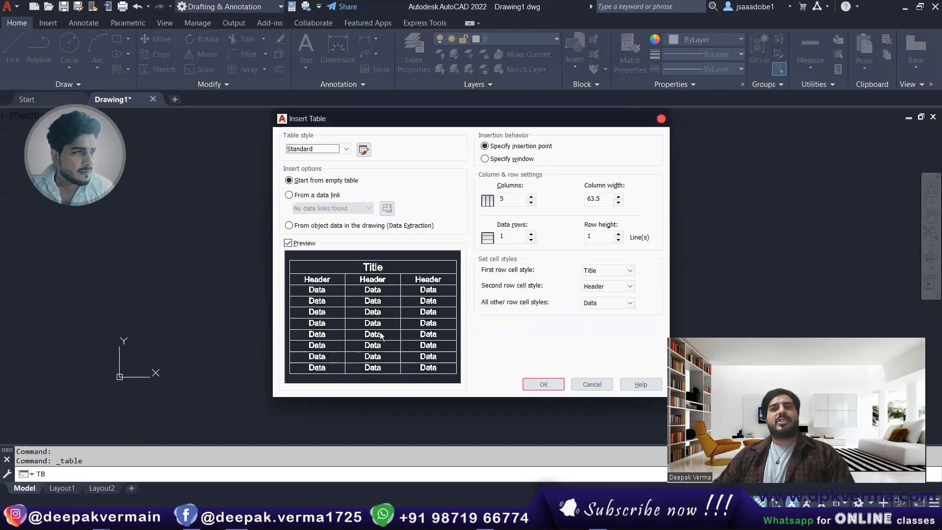
click(659, 119)
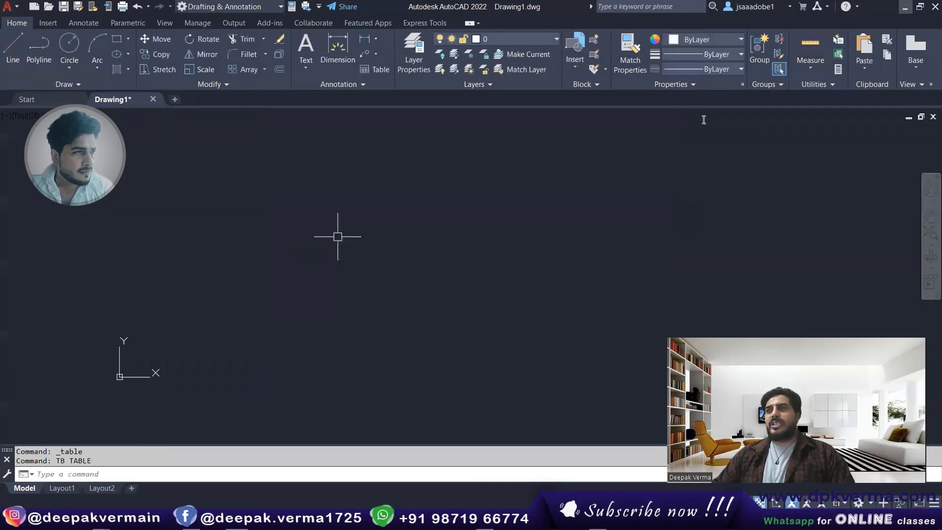
key(alt+Tab)
- Highlight answer d) 'TB' in green, scroll down, and switch to AutoCAD
double_click(330, 280)
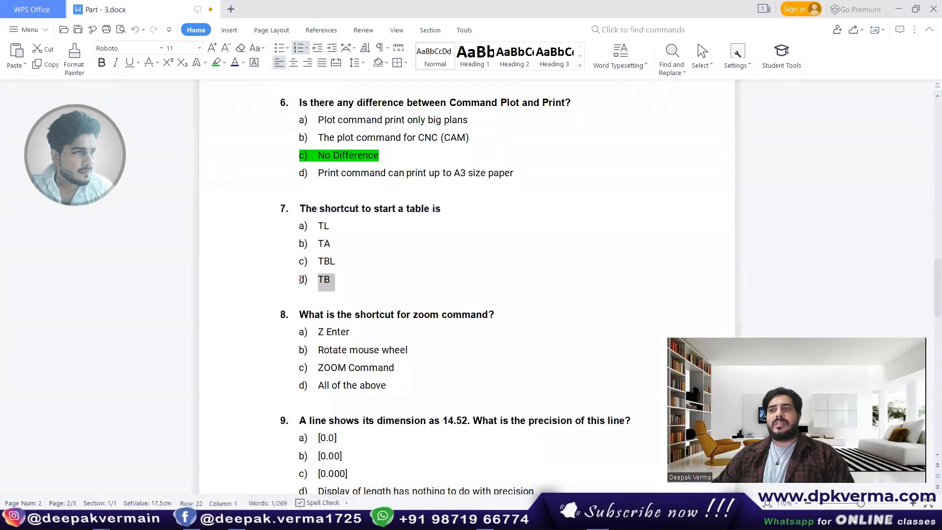
click(220, 64)
scroll(401, 285, down, 3)
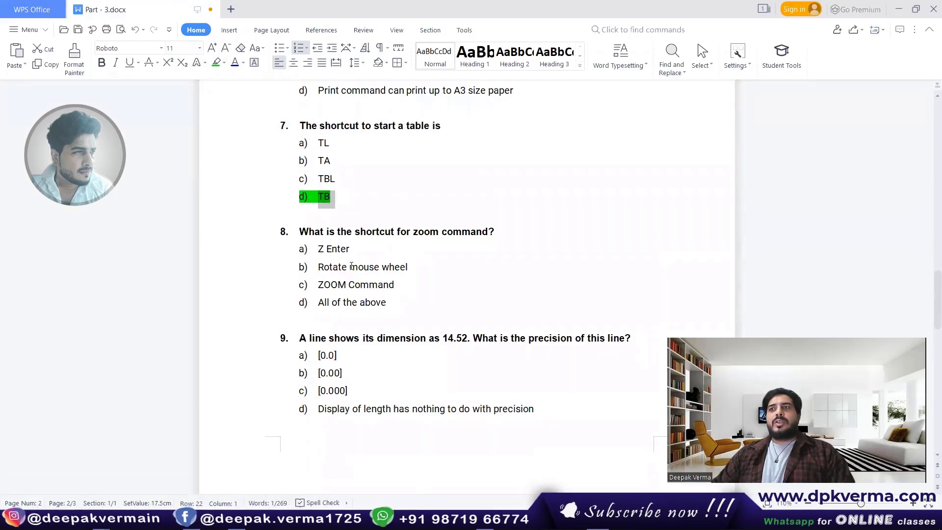
click(322, 247)
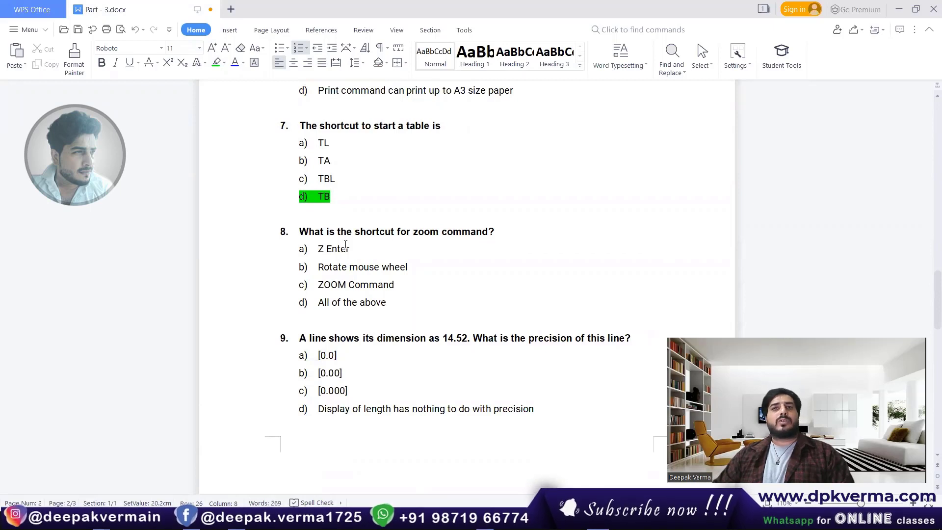
scroll(343, 243, down, 1)
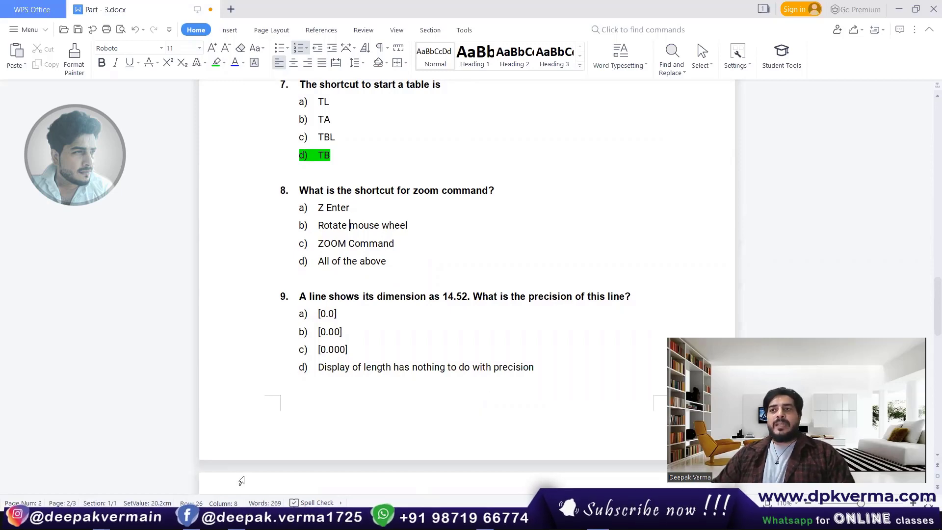
key(alt+Tab)
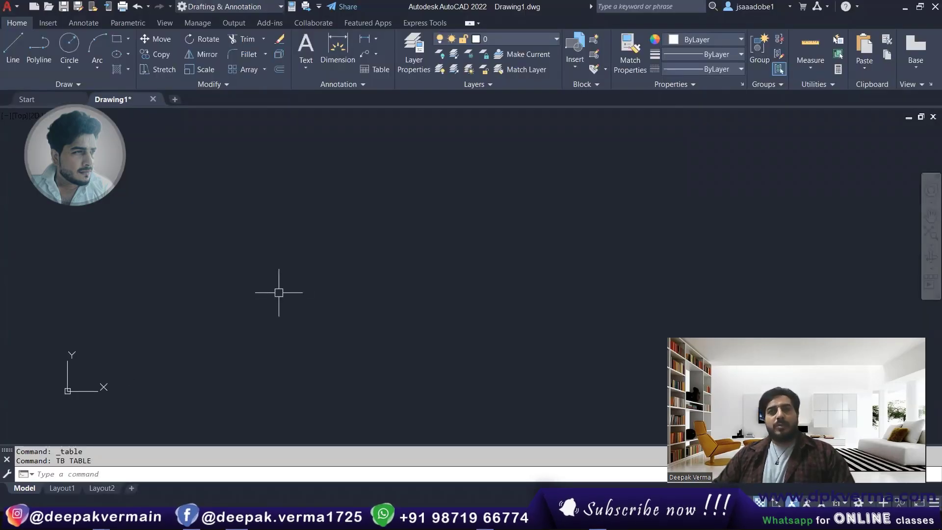
- Draw a circle with C, then zoom in and out with the mouse wheel
text(c)
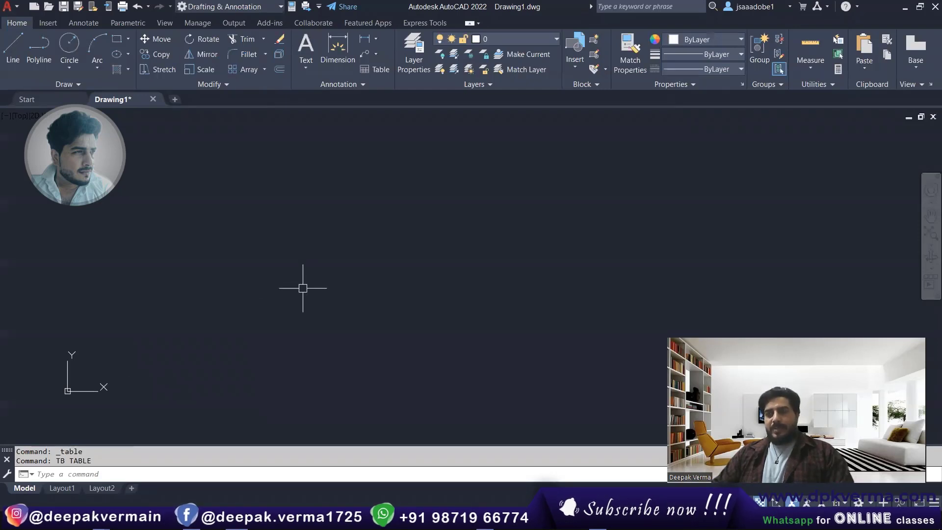
key(Return)
click(303, 283)
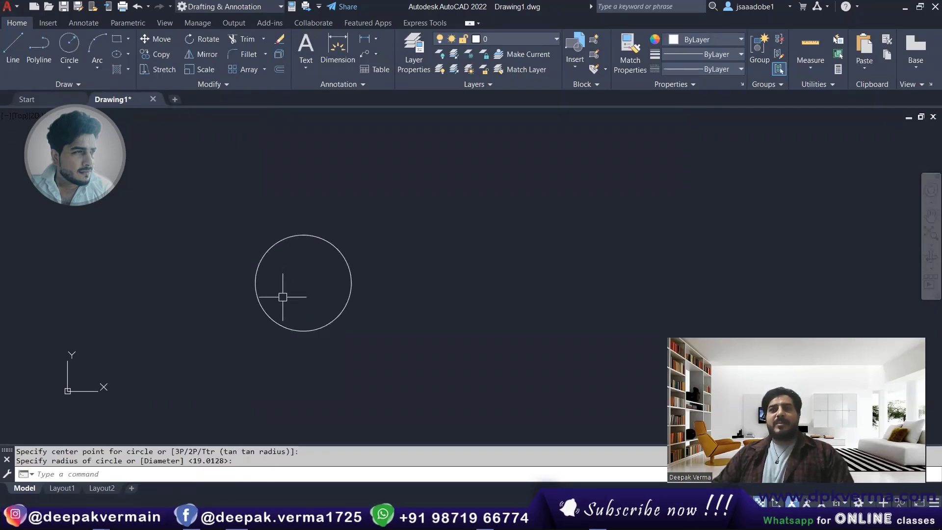
scroll(282, 297, up, 2)
scroll(283, 297, down, 2)
scroll(283, 296, up, 4)
scroll(283, 297, down, 2)
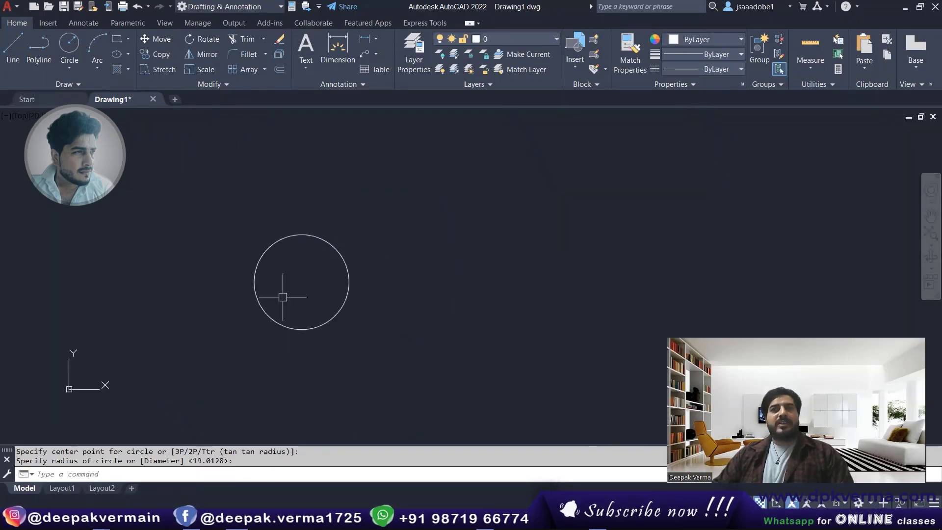
scroll(283, 297, up, 3)
scroll(283, 296, down, 3)
scroll(283, 296, up, 2)
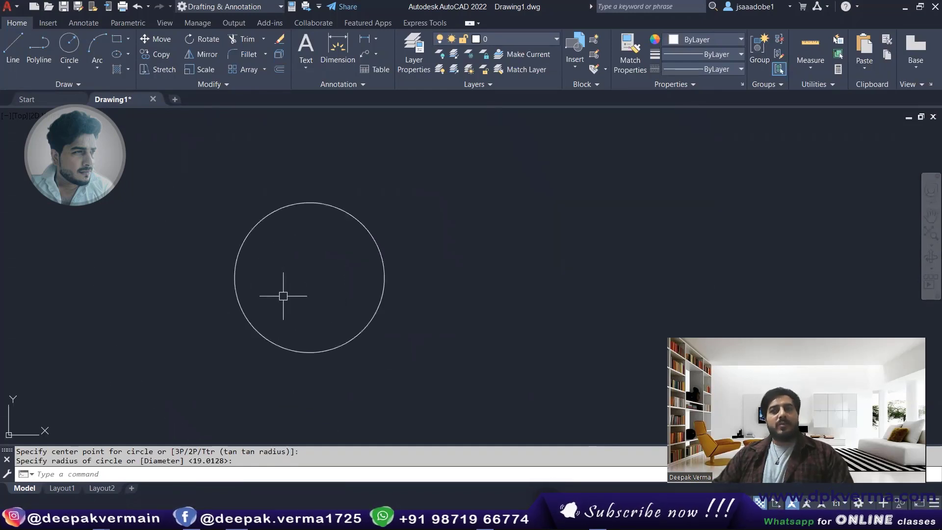
- Zoom to a window around the circle using the Z shortcut
text(z)
key(Return)
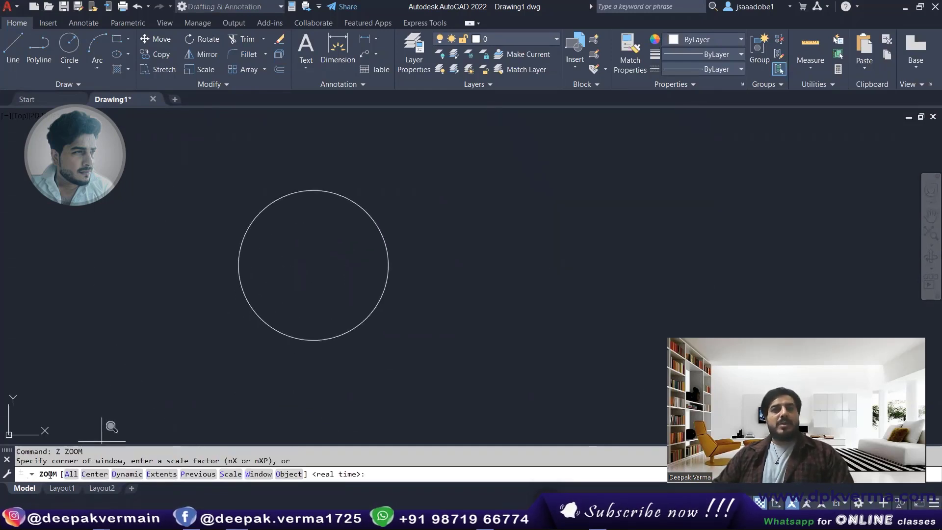
click(191, 178)
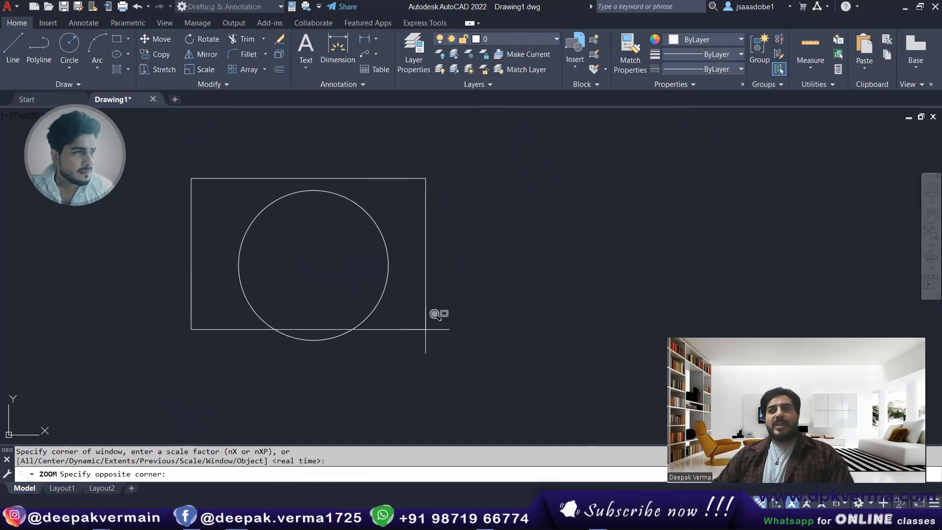
click(426, 329)
scroll(432, 346, down, 1)
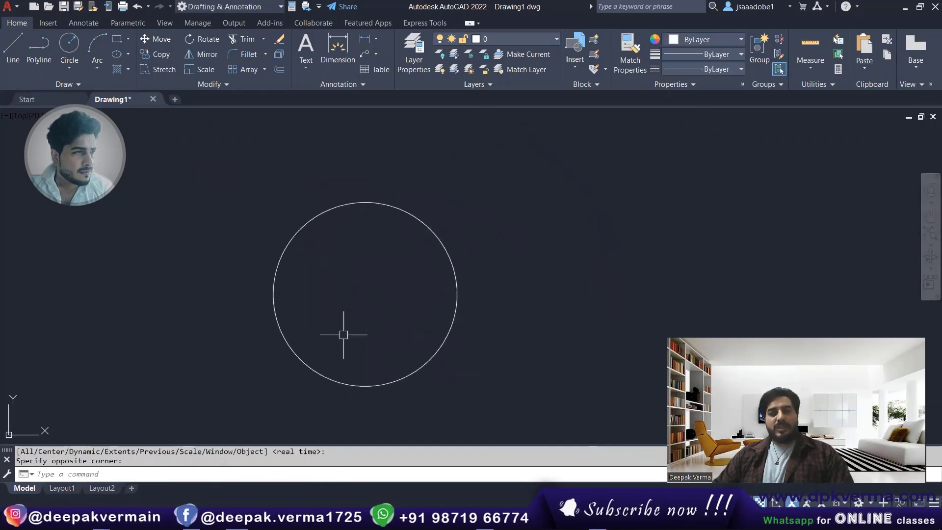
key(Escape)
- Start the full ZOOM command and cancel it
text(zoom)
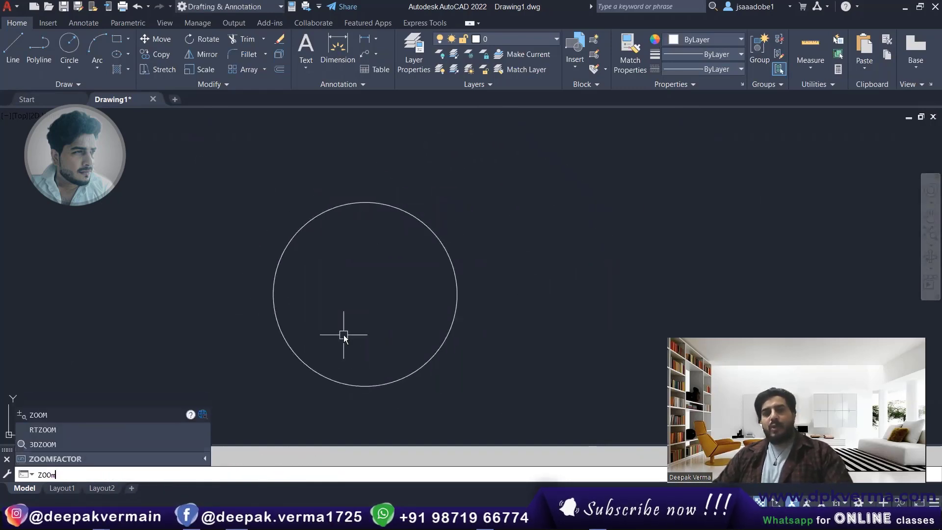
key(Return)
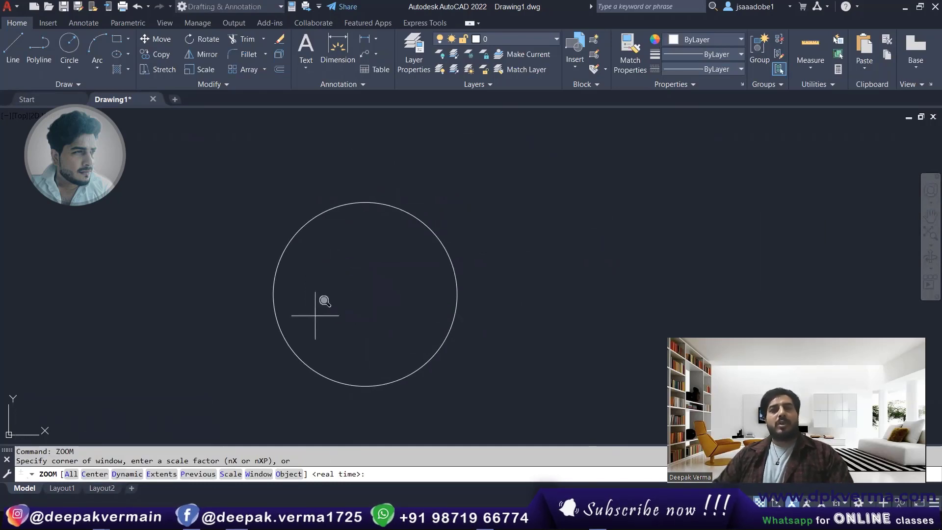
key(Escape)
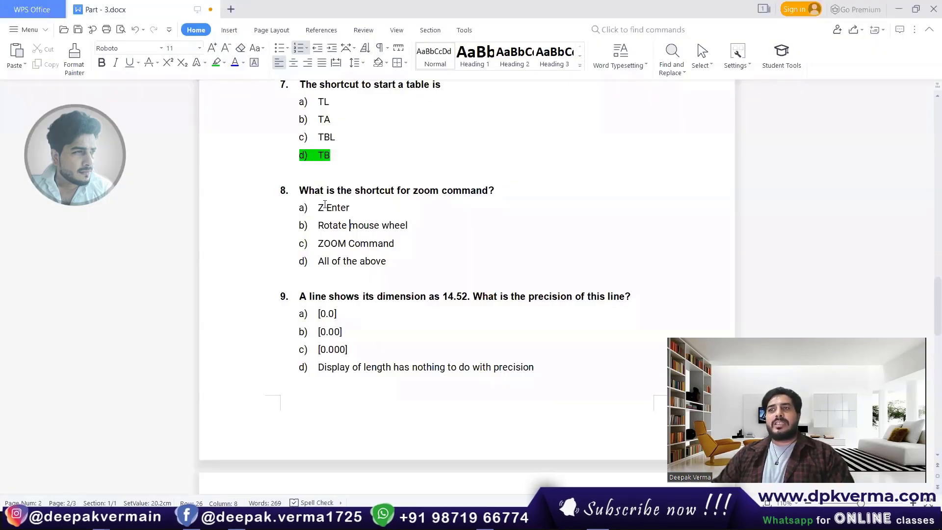
- Select 'All of the above' for question 8, deselect it once green, and scroll to question 9
drag(318, 261, 387, 261)
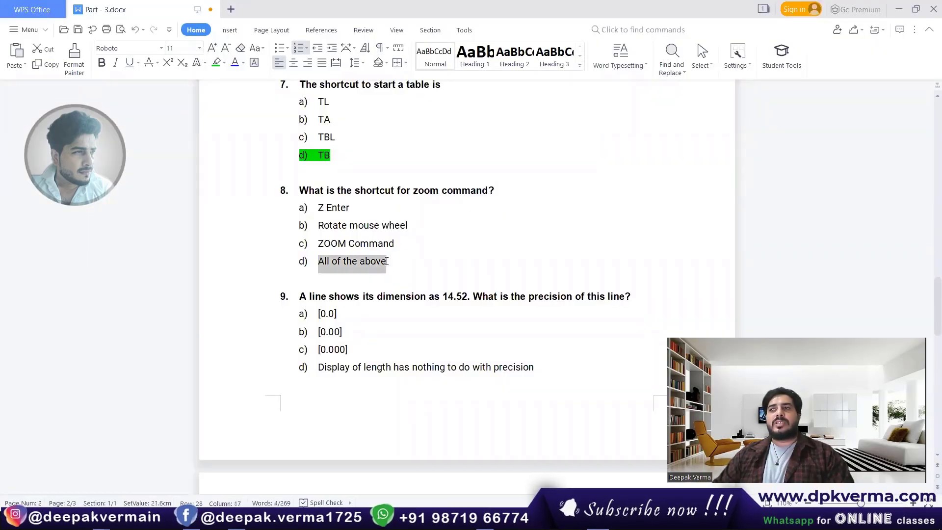
drag(390, 262, 313, 261)
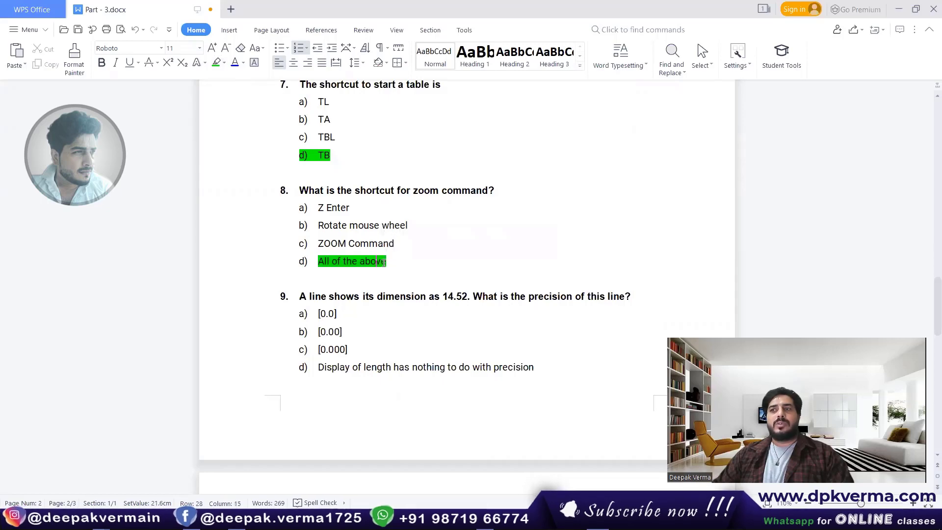
click(319, 173)
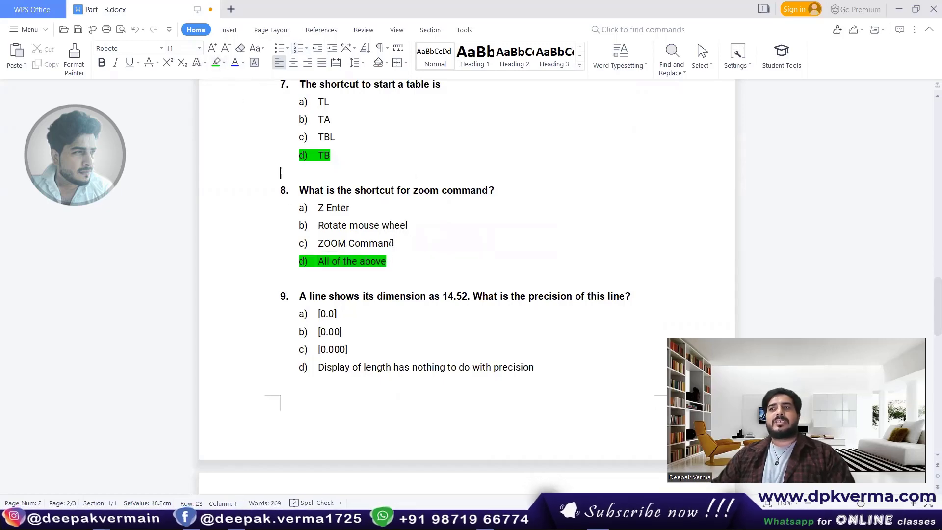
scroll(384, 248, down, 2)
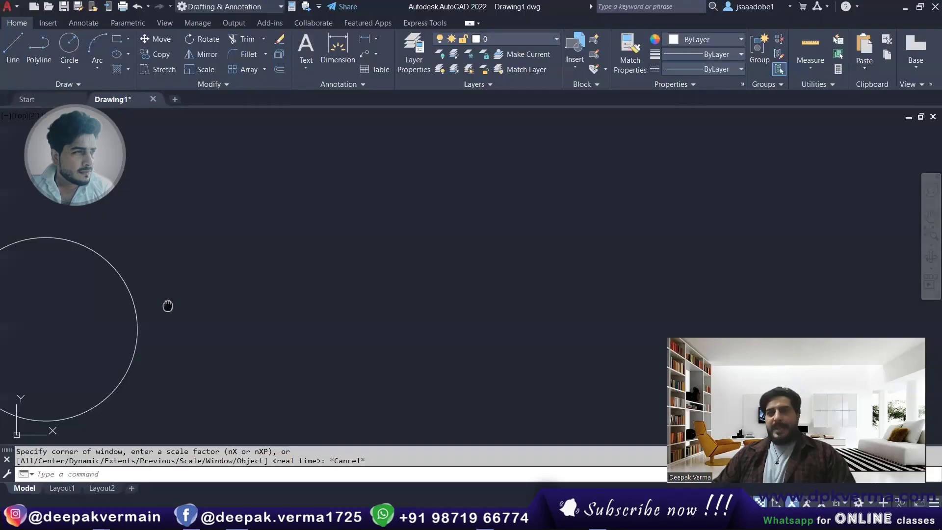
- Erase the existing circle from the drawing
drag(166, 304, 168, 304)
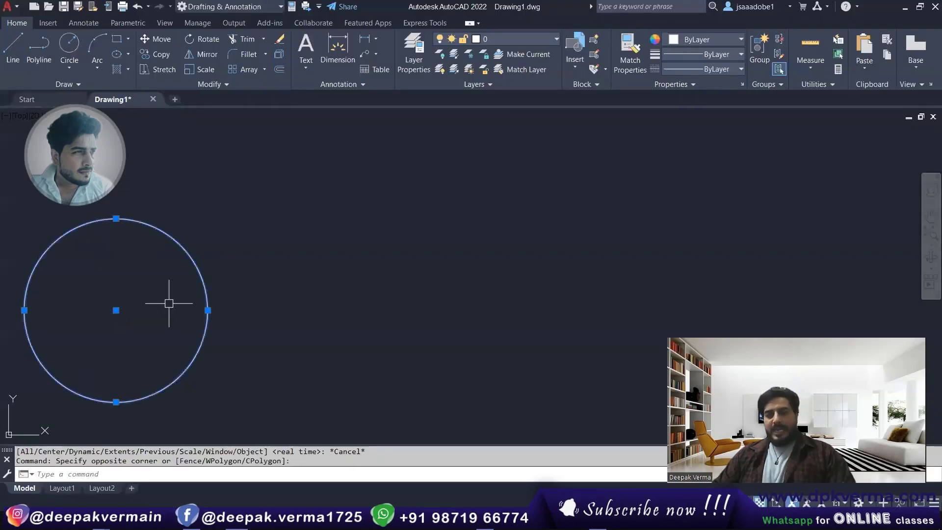
text(e)
key(Return)
key(Escape)
- In Drawing Units (UN), set length precision to 0.00, choose the insertion scale unit, and apply
text(un)
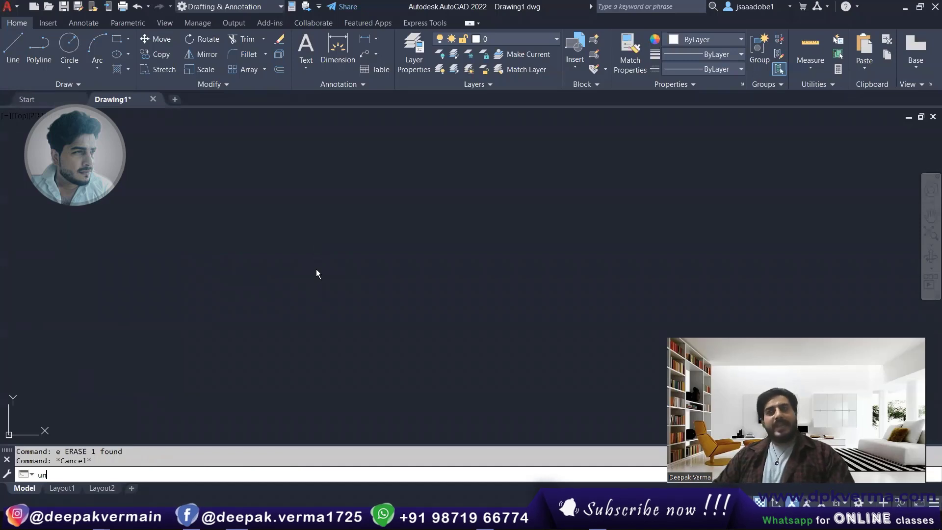
key(Return)
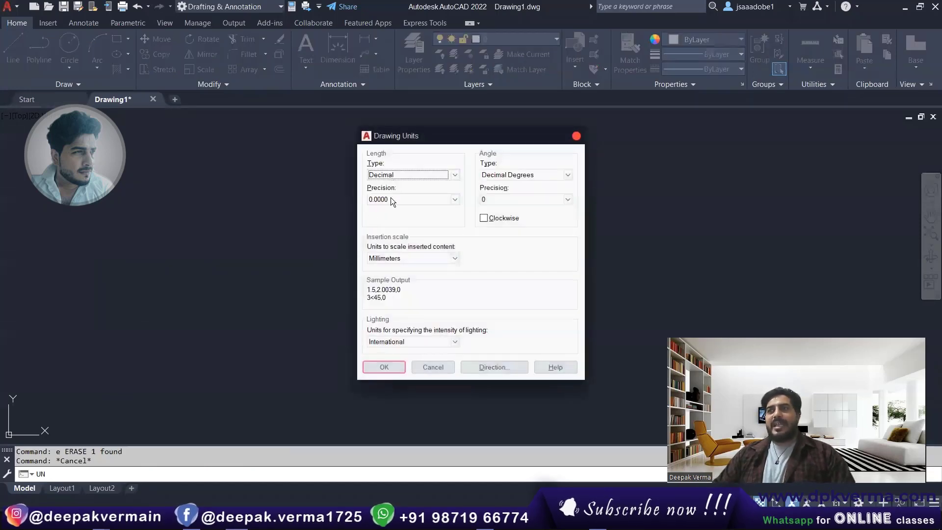
click(390, 197)
click(381, 226)
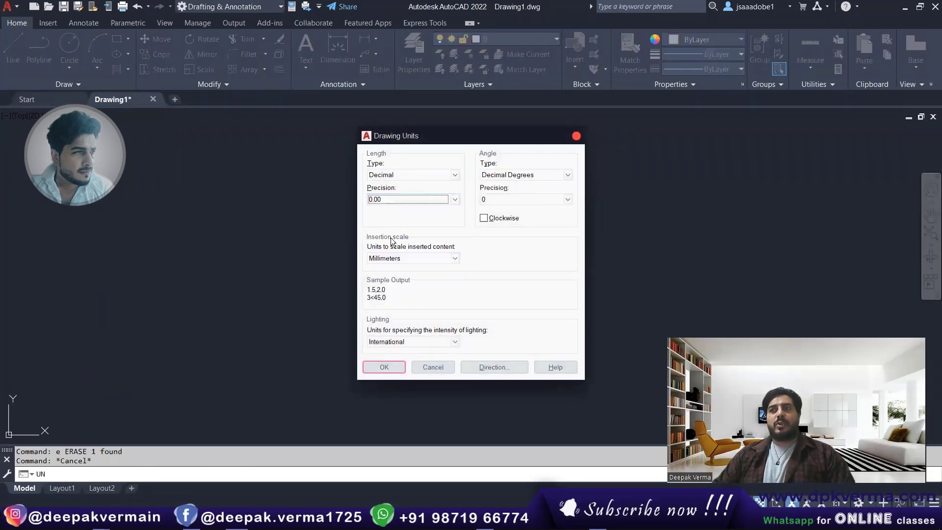
click(388, 200)
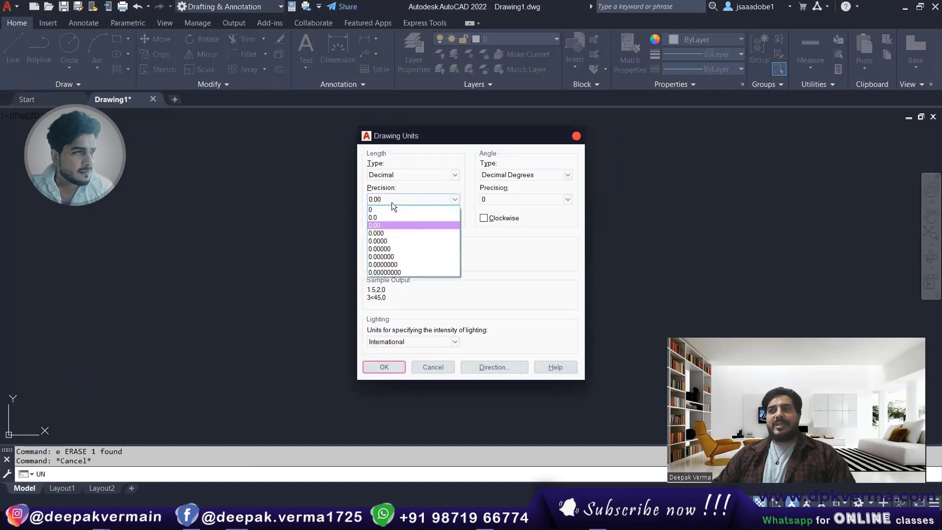
click(384, 226)
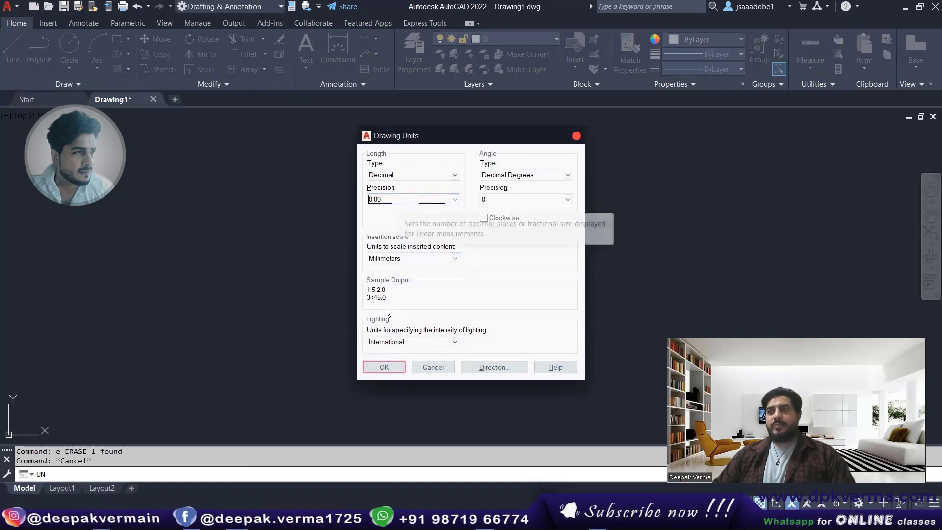
click(400, 256)
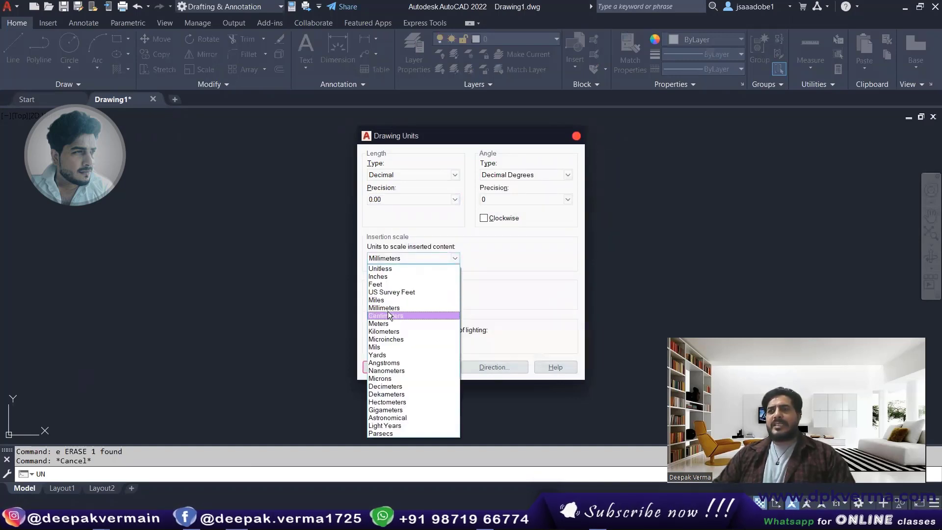
click(390, 313)
click(399, 368)
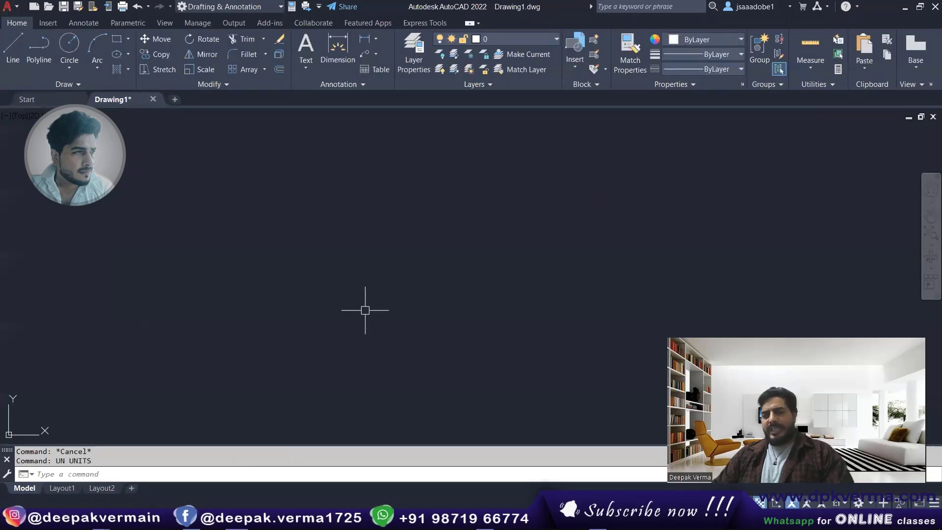
- Set the Standard dimension style's primary-unit precision to 0.00
text(d)
key(Return)
click(344, 216)
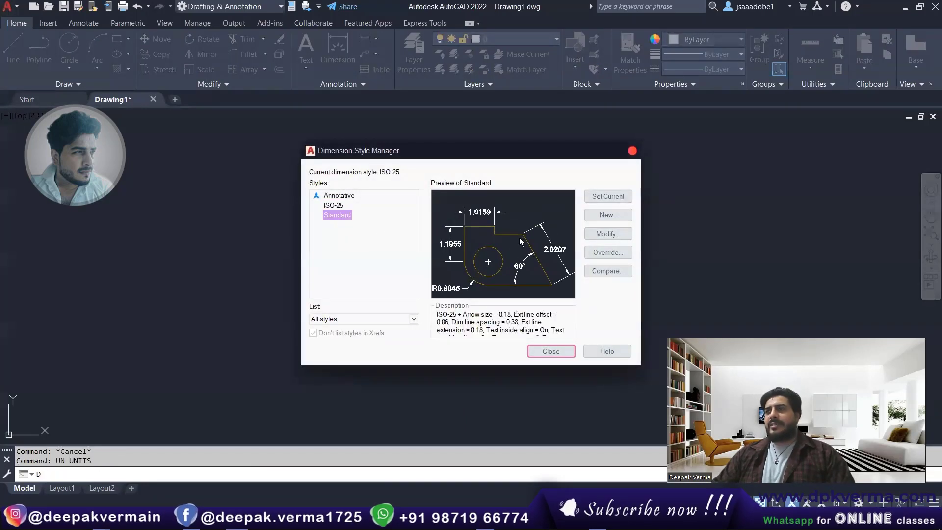
click(605, 235)
click(449, 126)
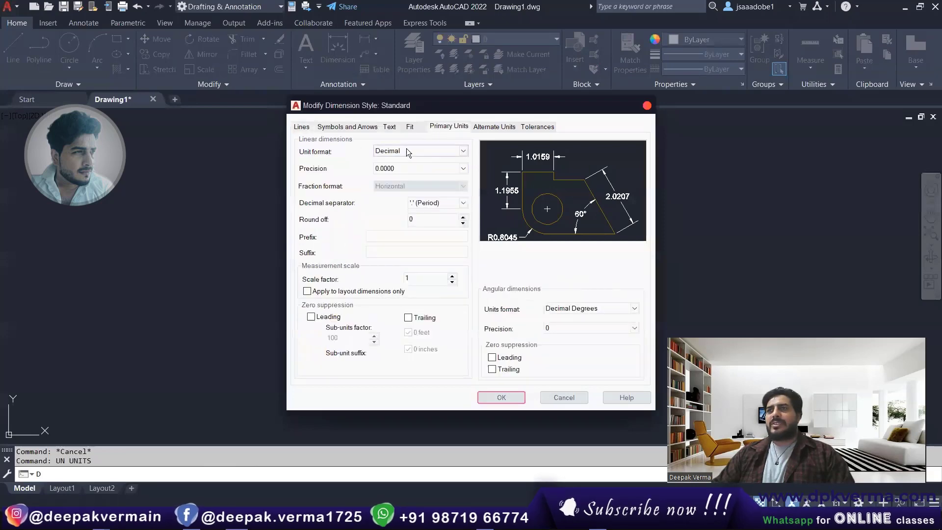
click(417, 169)
click(396, 192)
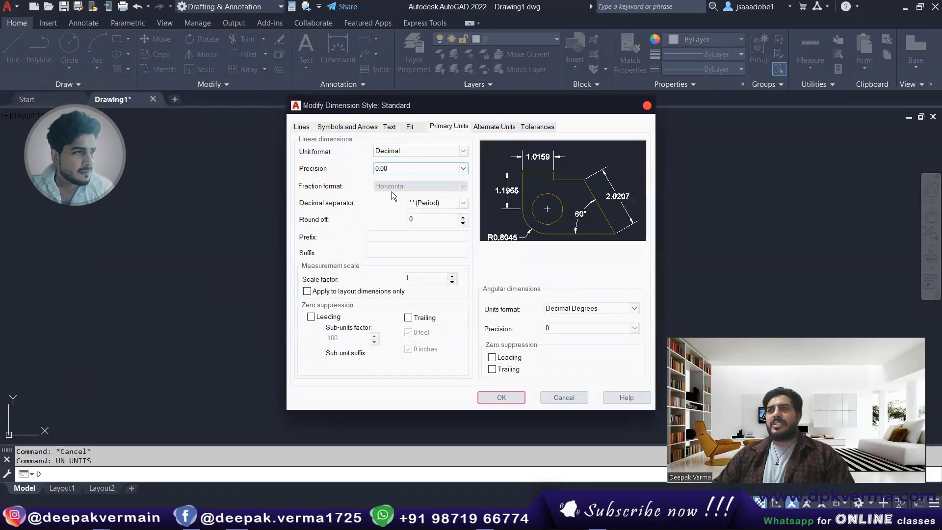
click(502, 398)
click(551, 352)
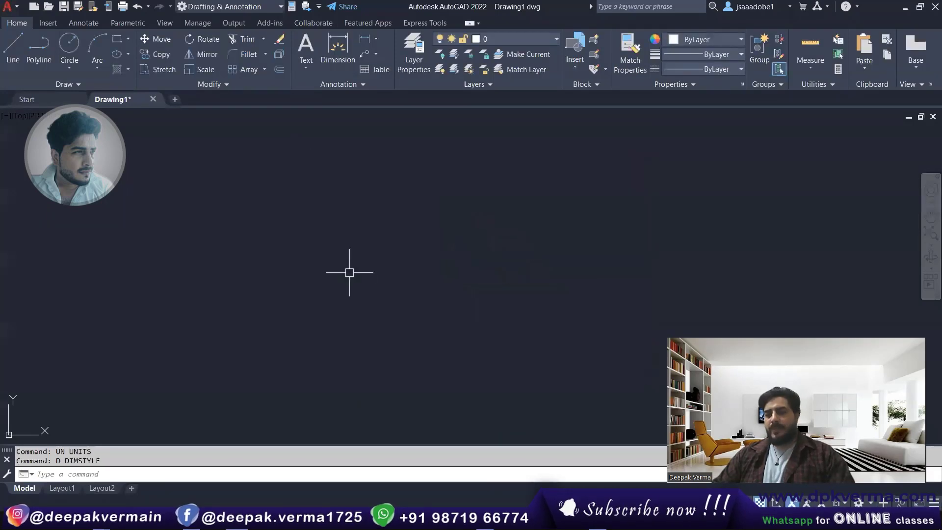
click(341, 474)
text(l)
- With Ortho on, draw a horizontal line 14.52 units long
key(Return)
click(263, 273)
key(Escape)
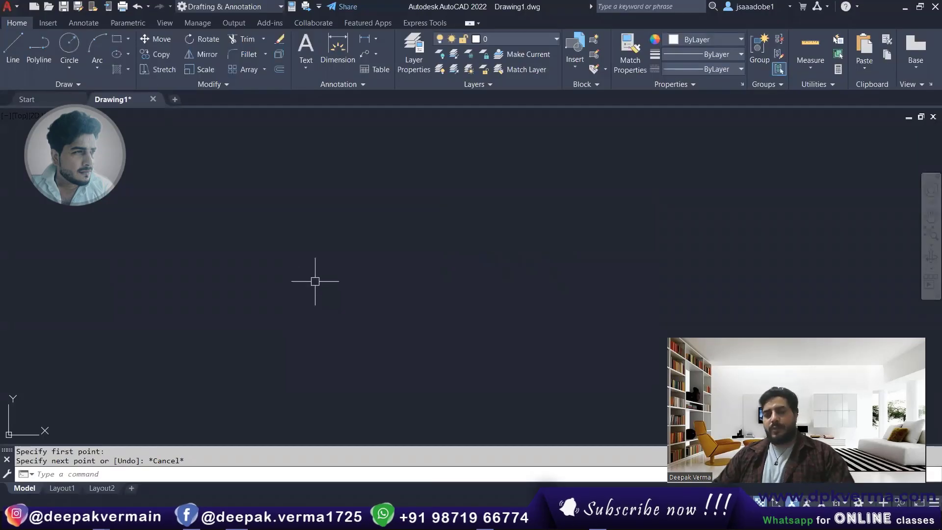
key(Escape)
text(l)
key(Return)
key(F8)
click(250, 276)
text(14.52)
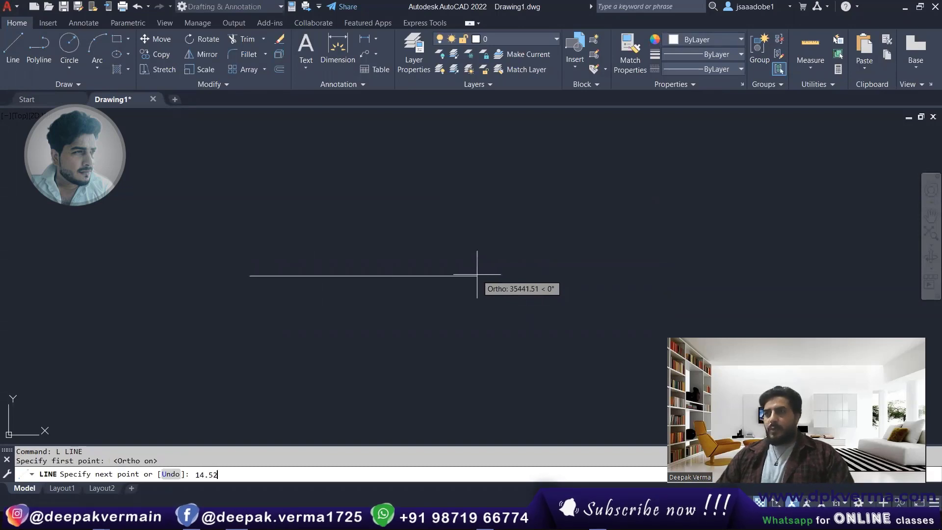
key(Return)
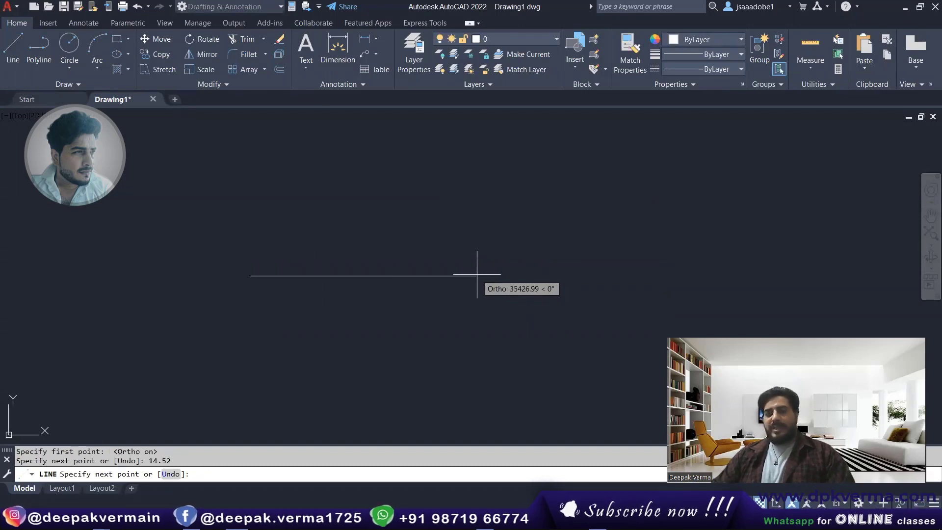
key(Escape)
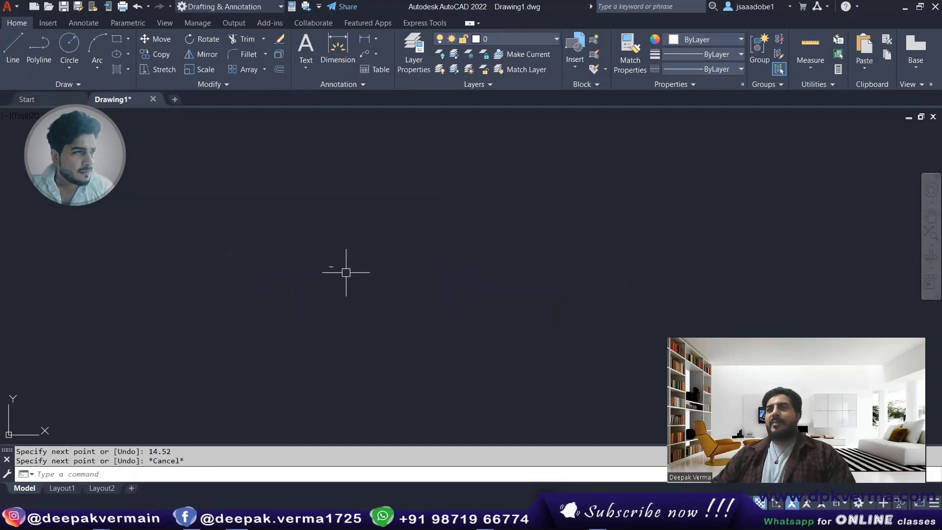
- Add a linear dimension reading 14.52 above the line
scroll(230, 223, up, 3)
text(dli)
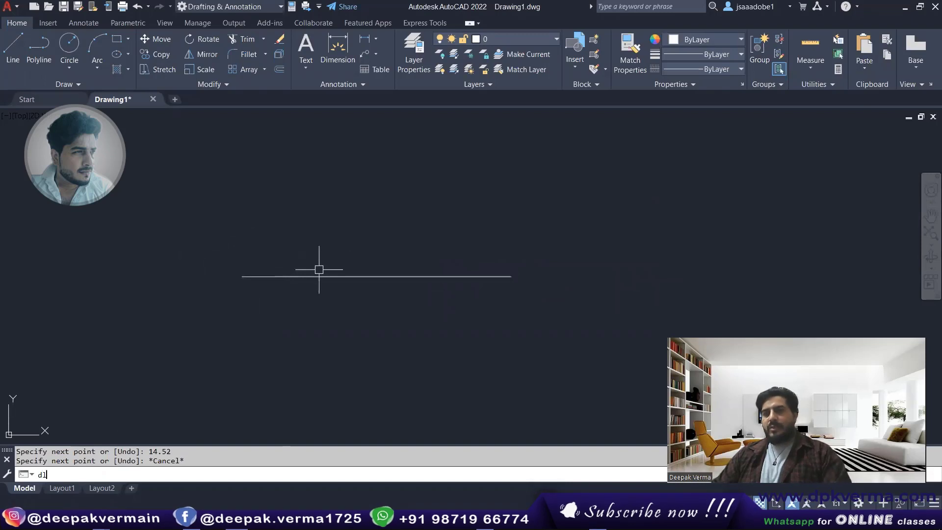
key(Return)
key(Return)
click(318, 276)
click(318, 254)
scroll(369, 260, up, 4)
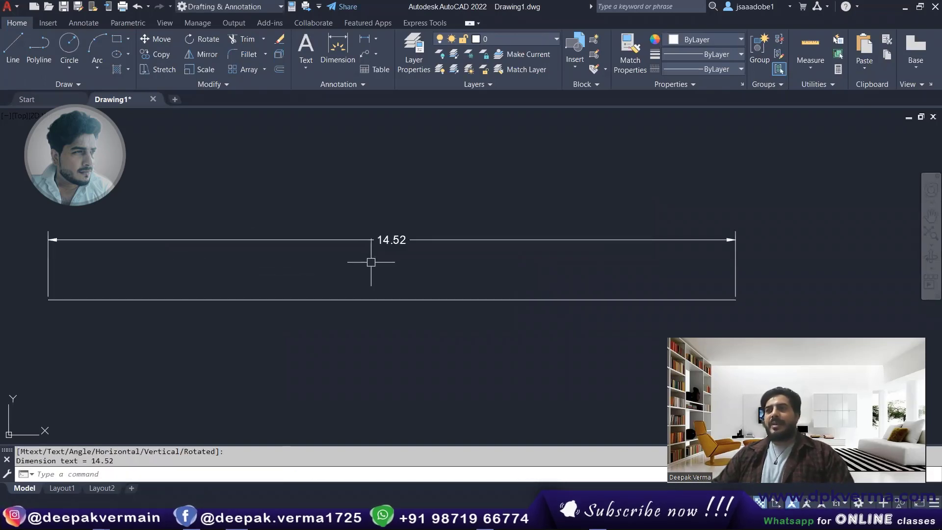
- Enlarge the dimension text height in the Standard dimension style
text(d)
key(Return)
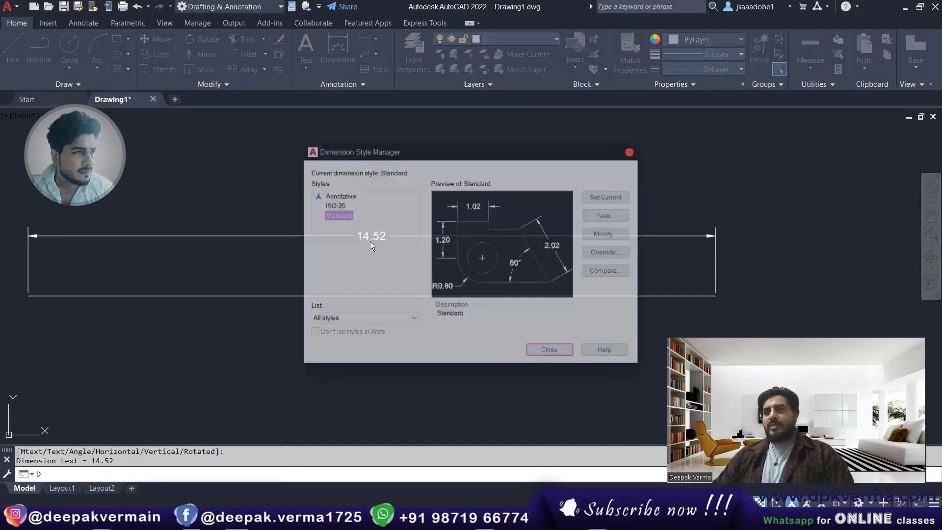
click(607, 233)
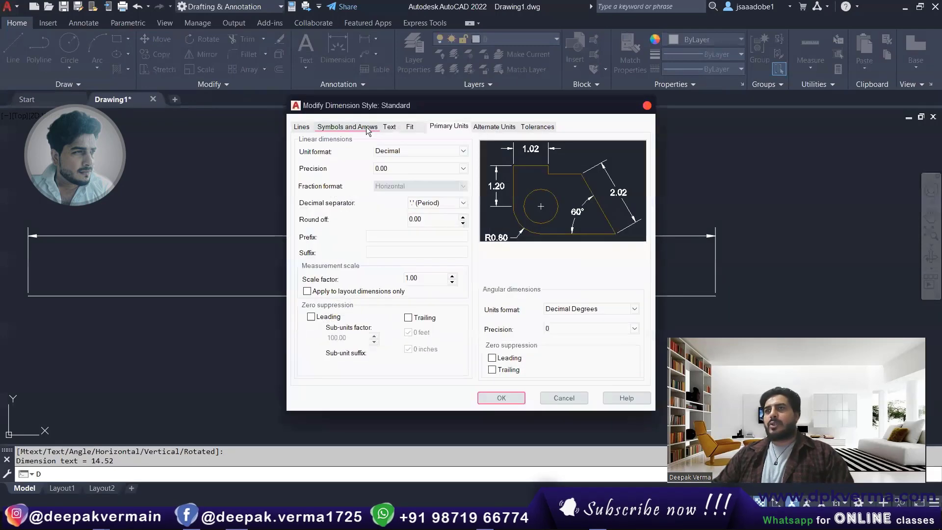
click(392, 128)
drag(440, 216, 394, 219)
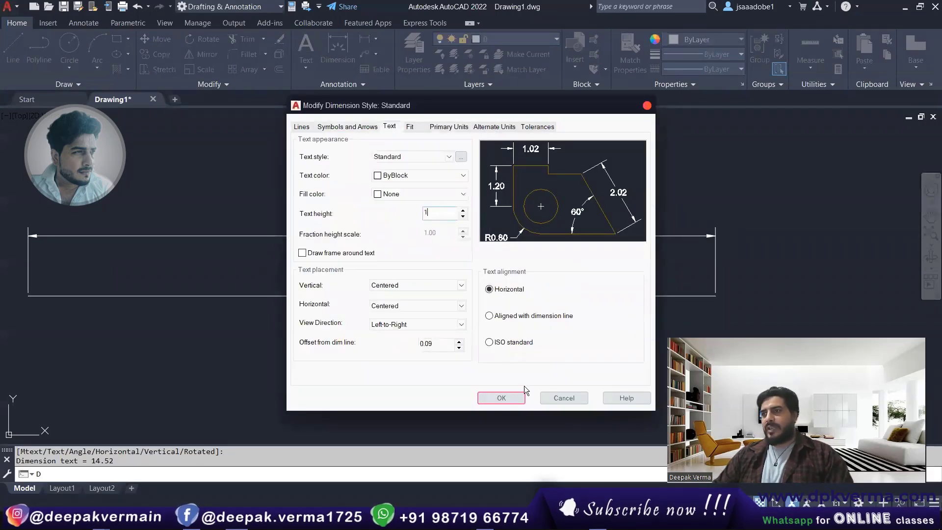
click(521, 395)
click(553, 352)
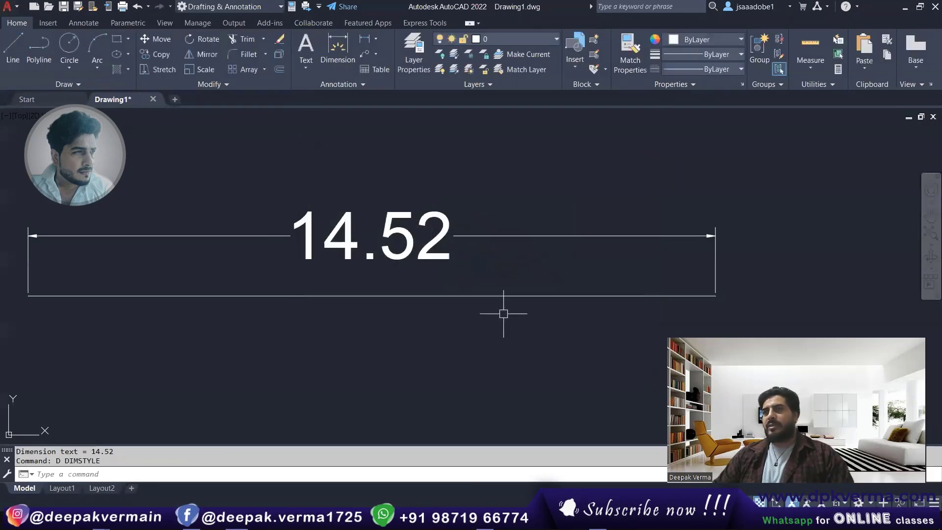
scroll(451, 297, down, 2)
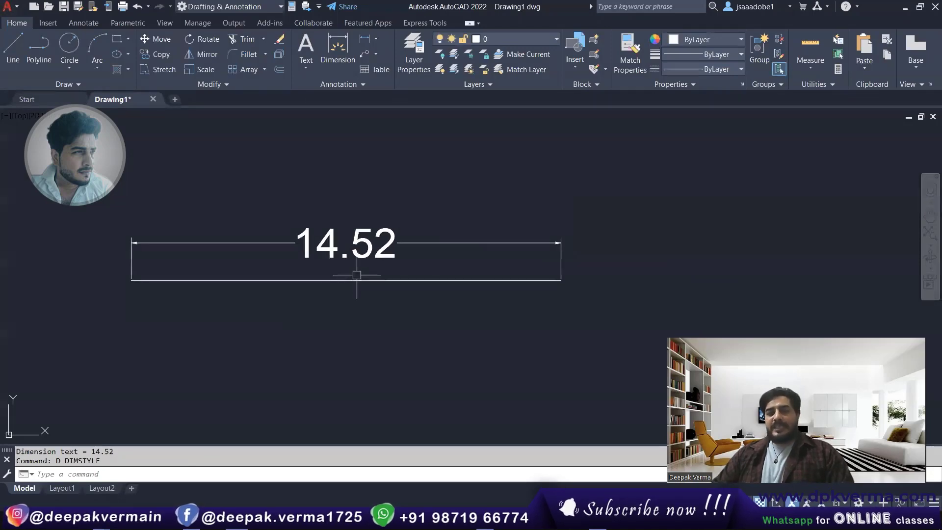
- Change the Standard style's dimension precision to one decimal, 0.0
text(UN)
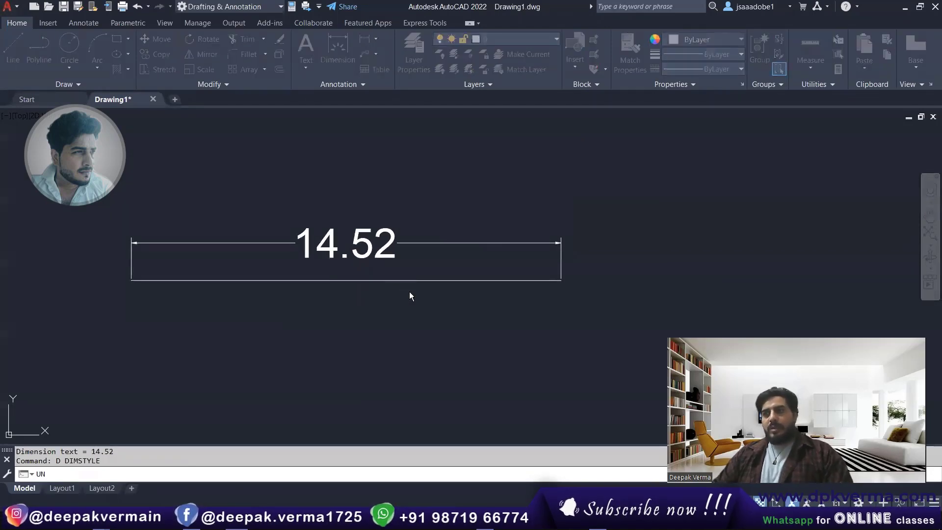
key(Return)
key(Return)
text(d)
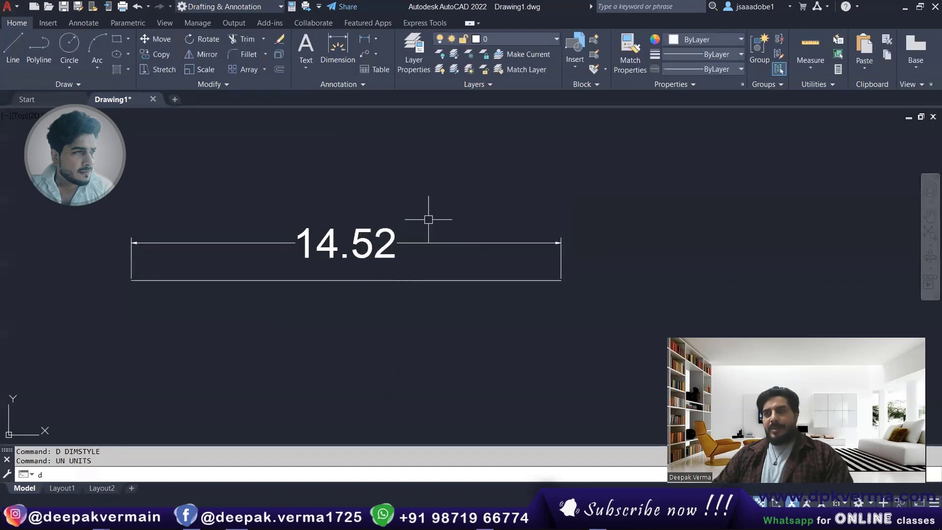
key(Return)
click(607, 233)
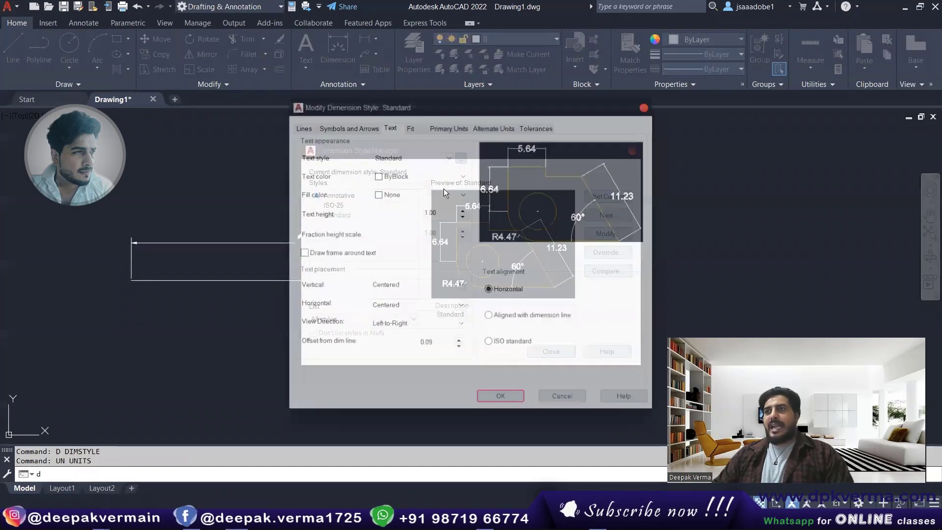
click(447, 127)
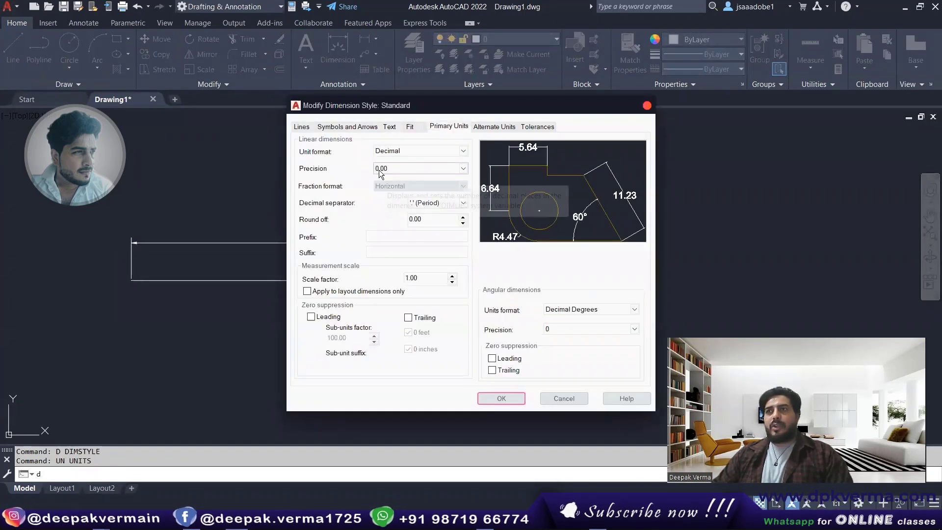
drag(395, 109, 543, 120)
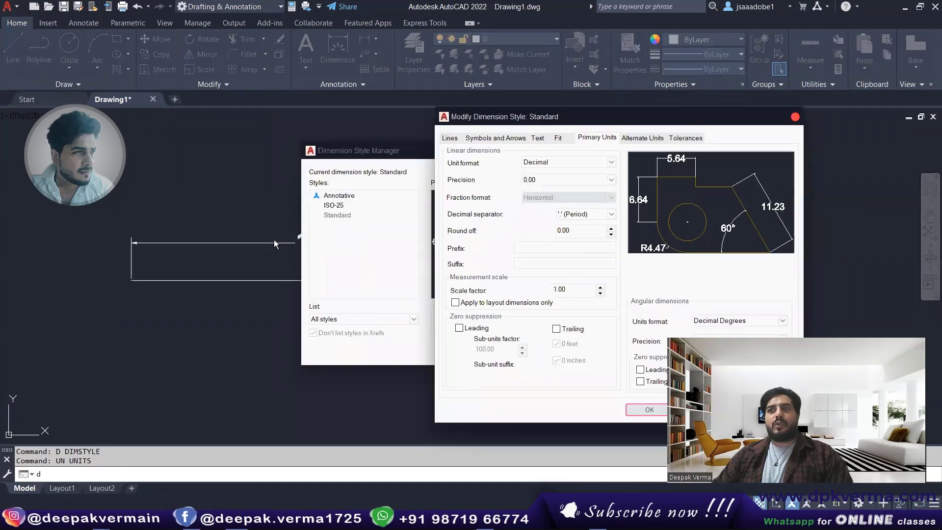
click(609, 181)
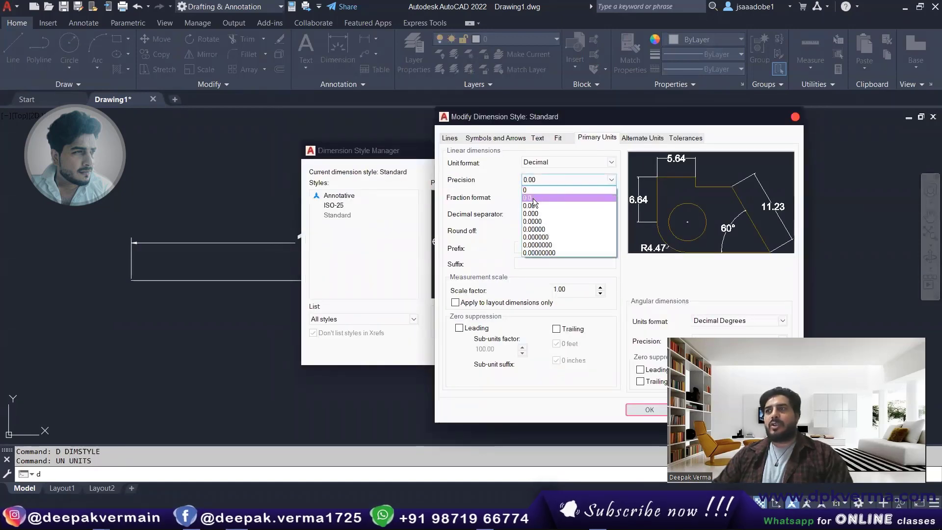
click(534, 194)
click(647, 411)
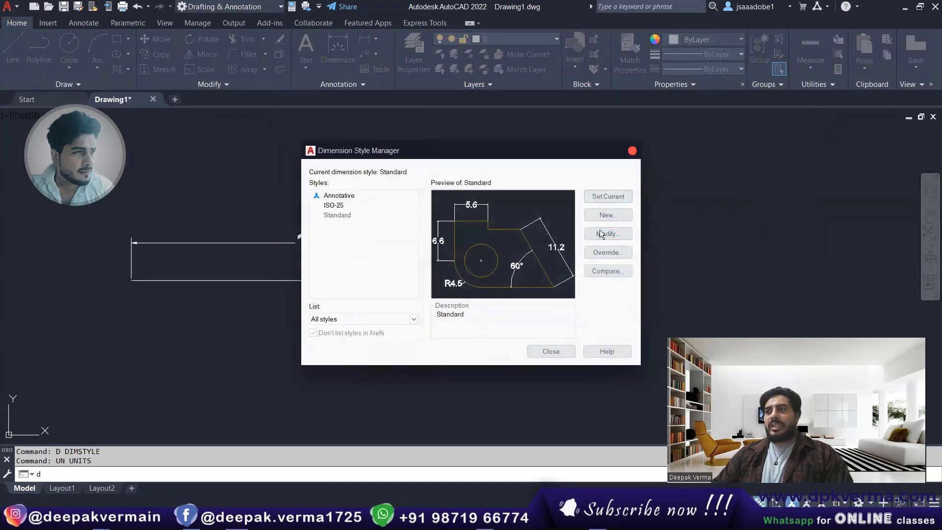
click(551, 352)
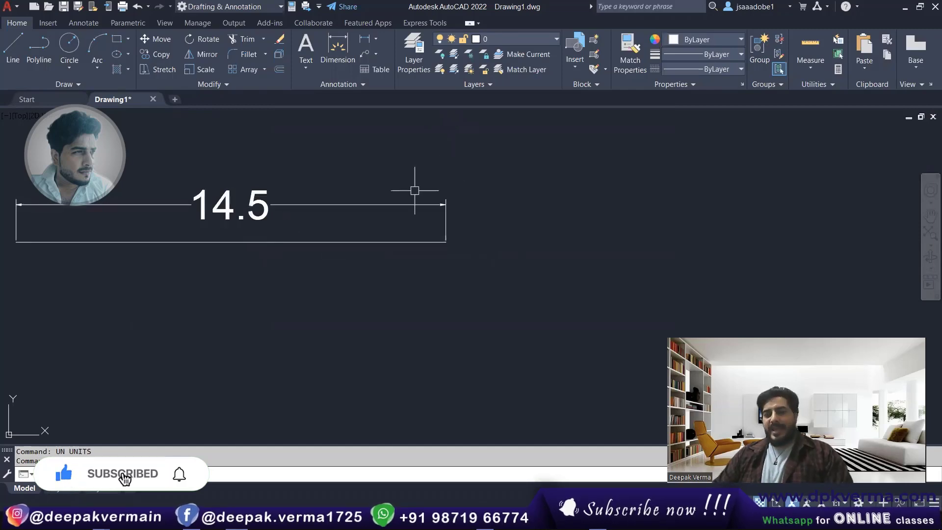
- Set the dimension precision to whole numbers (0), so the dimension shows 15
text(d)
key(Return)
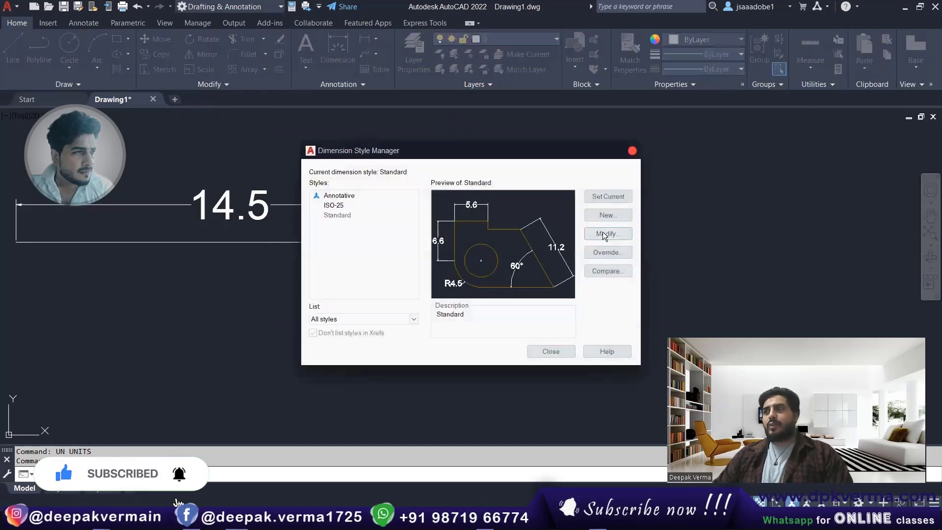
click(603, 234)
click(547, 178)
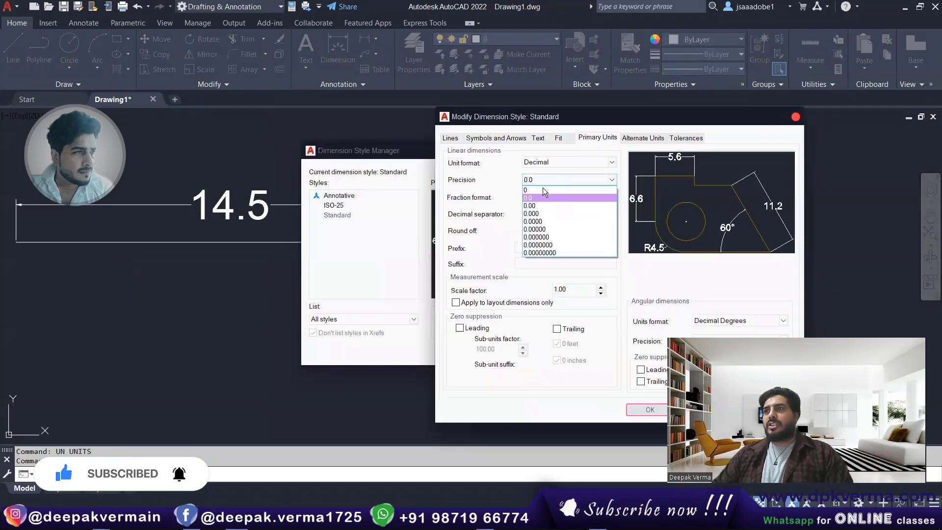
click(543, 187)
click(647, 409)
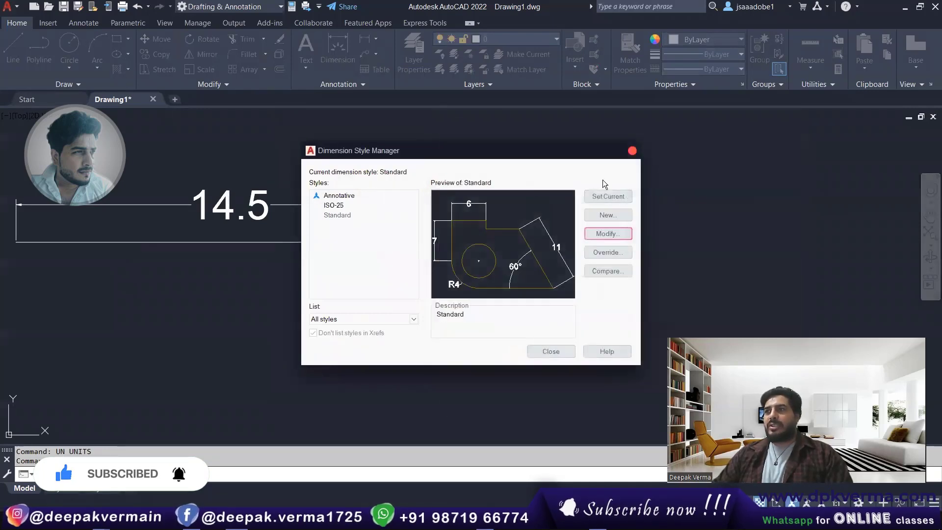
click(551, 351)
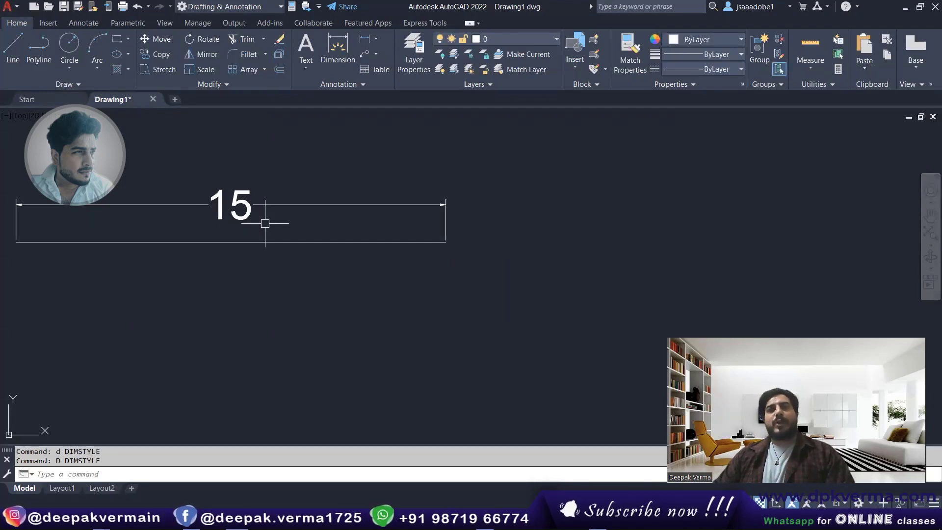
- Restore 0.00 precision so the dimension reads 14.52 again
text(d)
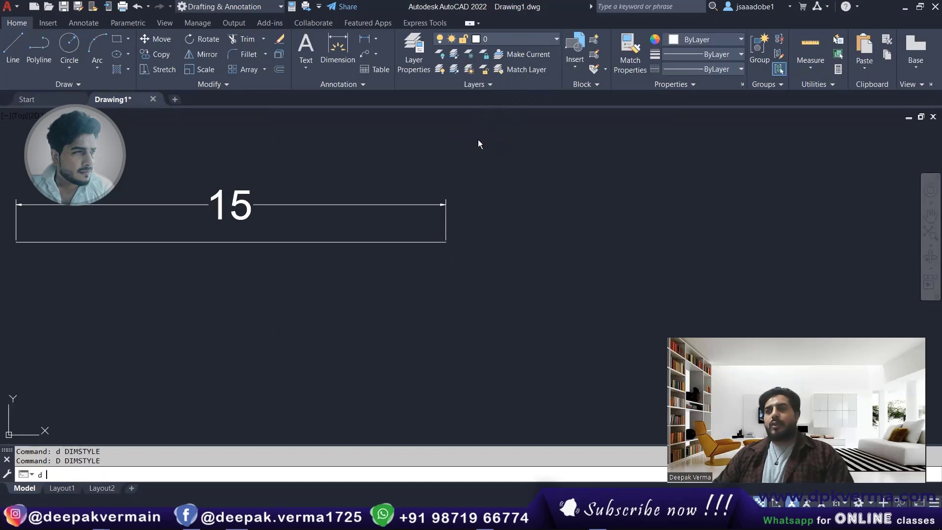
key(Return)
click(611, 234)
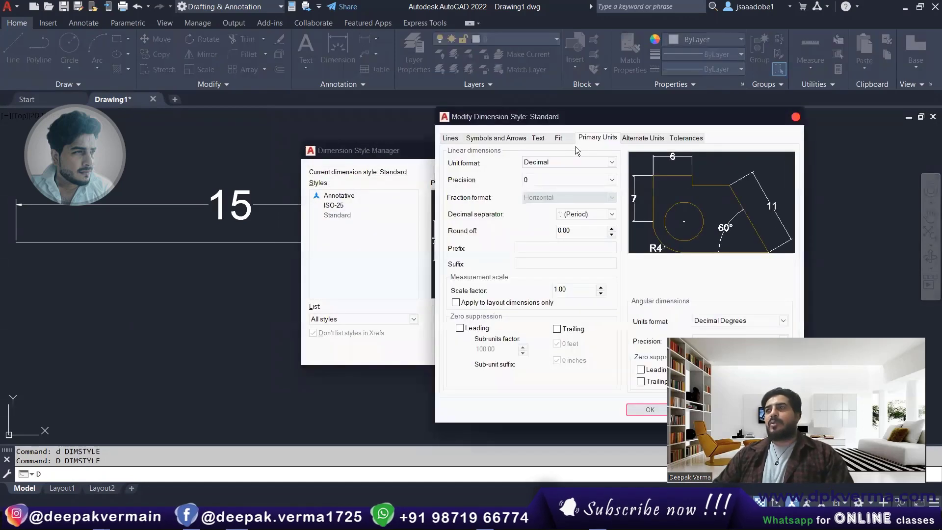
click(551, 180)
click(541, 205)
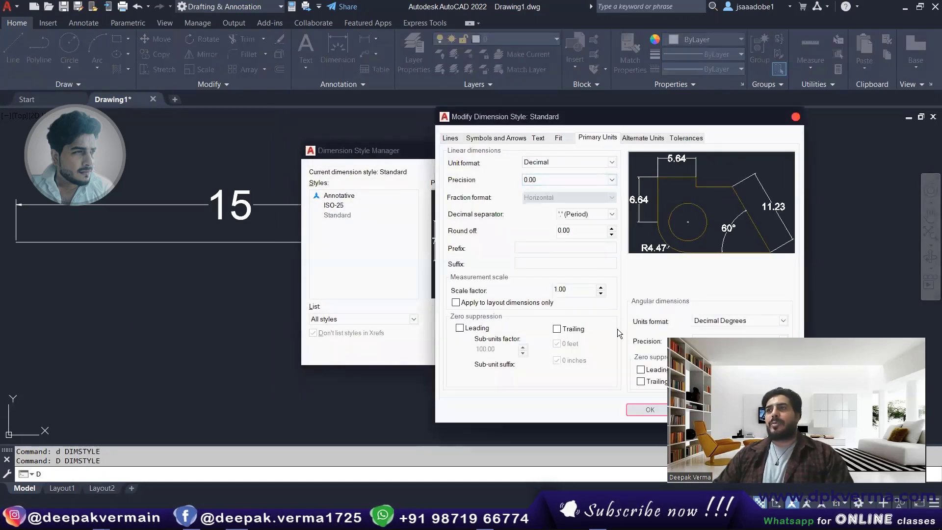
click(647, 410)
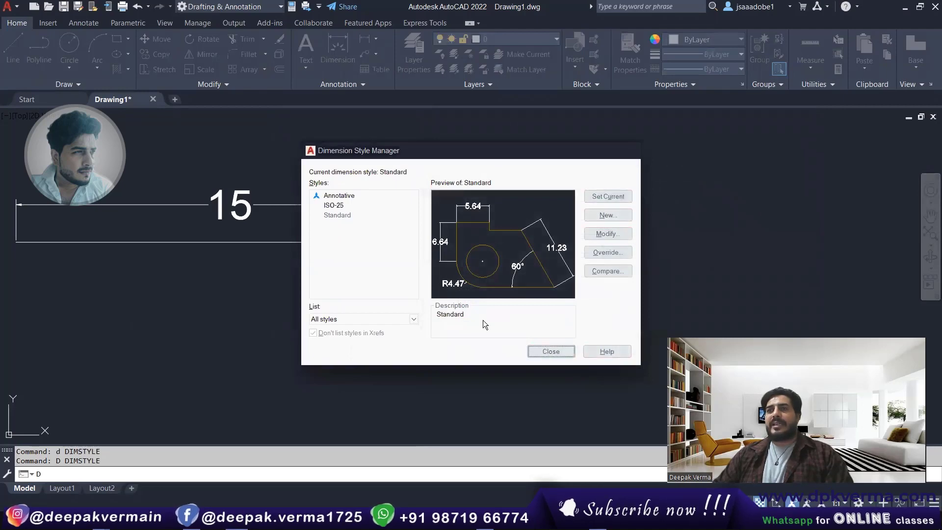
key(Escape)
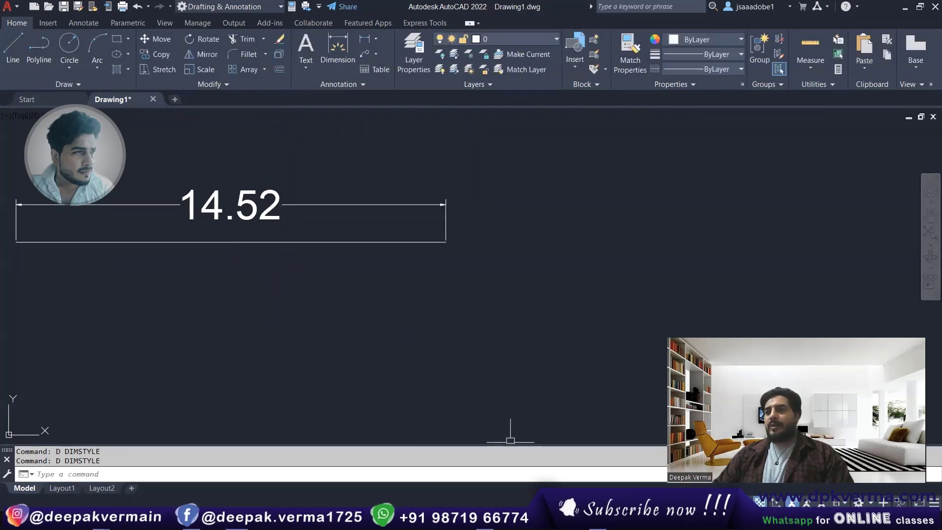
- In Part - 3.docx, highlight question 9's answer b) [0.00] in green
click(577, 520)
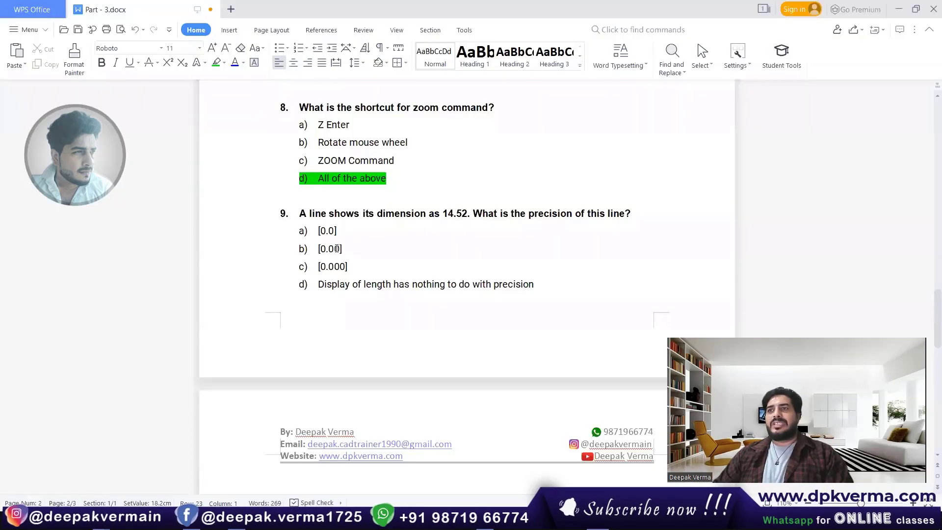
drag(342, 249, 311, 249)
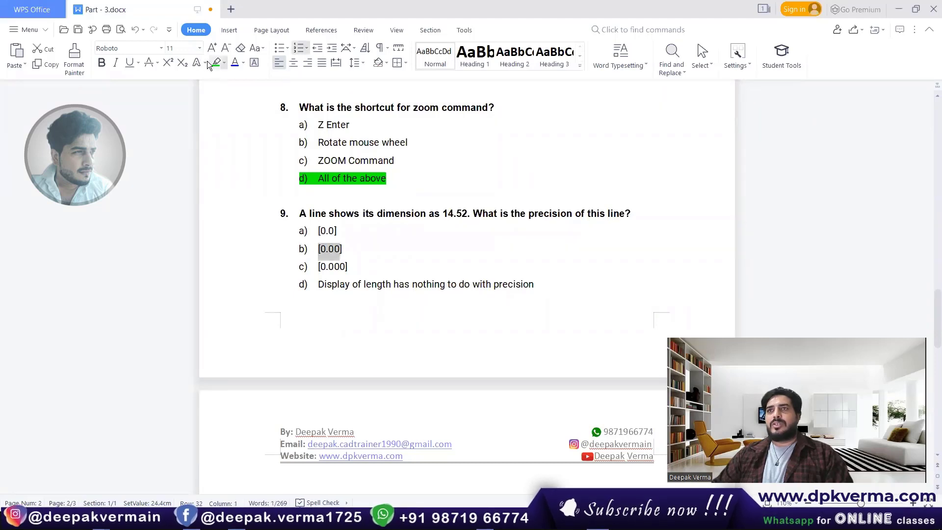
click(345, 248)
drag(345, 248, 304, 247)
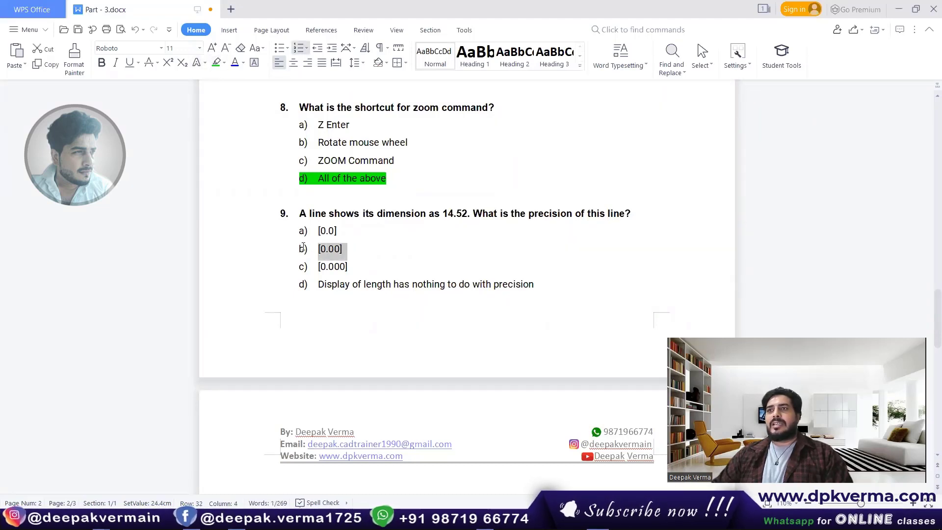
click(219, 63)
click(429, 247)
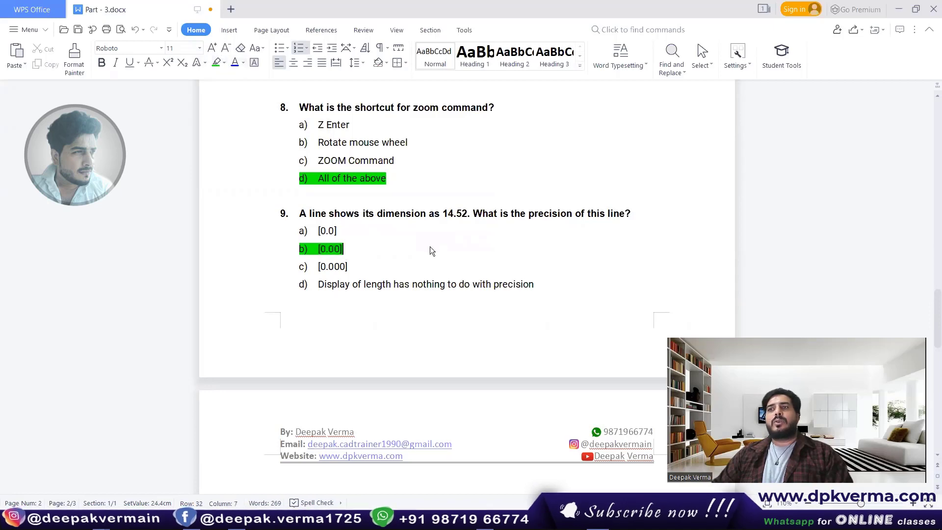
- Scroll the document down to question 10 on Model versus Layout tabs
scroll(411, 251, down, 1)
scroll(411, 251, down, 6)
scroll(411, 251, up, 2)
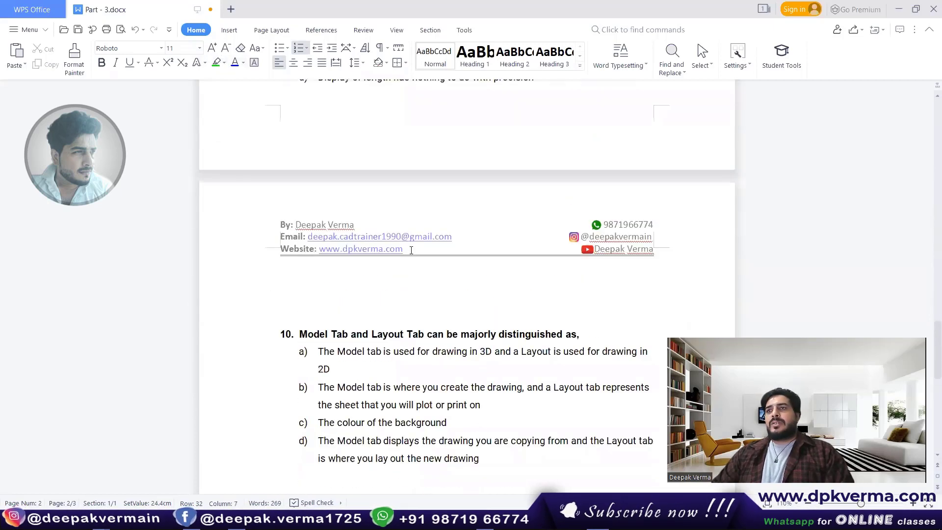
scroll(411, 249, up, 2)
scroll(411, 248, down, 1)
scroll(411, 248, down, 3)
scroll(409, 249, down, 2)
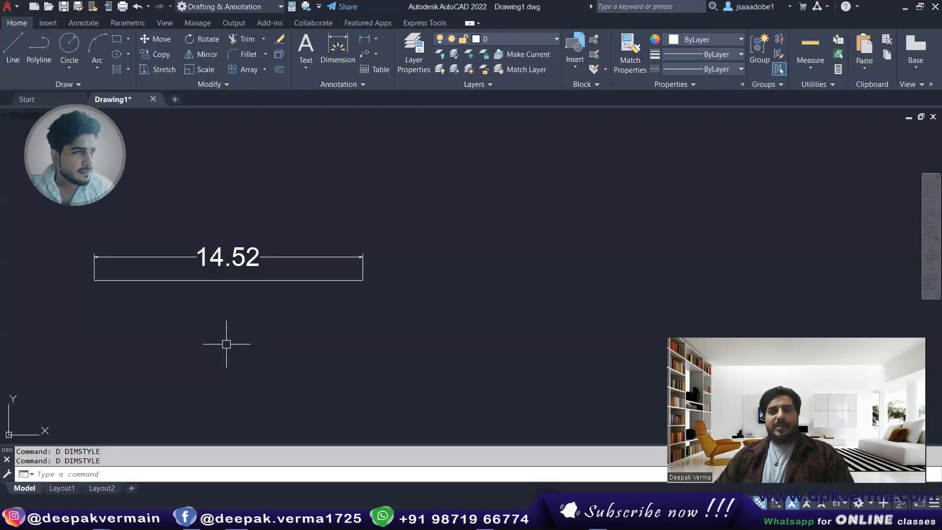
- Zoom out and show the Layout1 paper sheet in AutoCAD, then return to the quiz document
scroll(226, 344, down, 2)
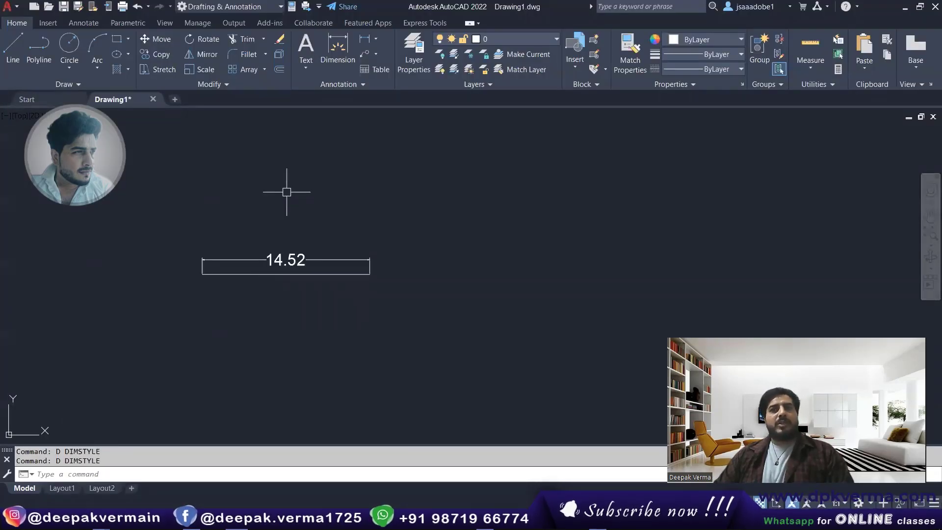
click(63, 488)
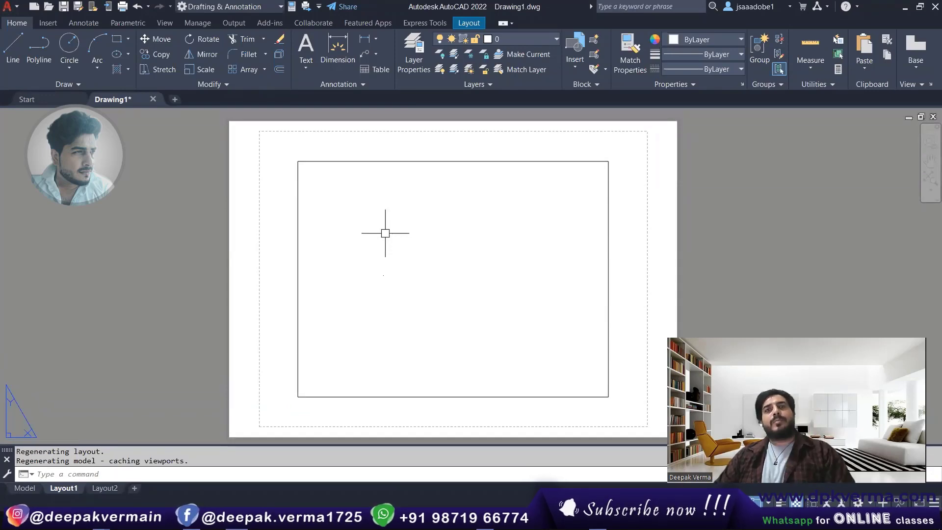
click(442, 520)
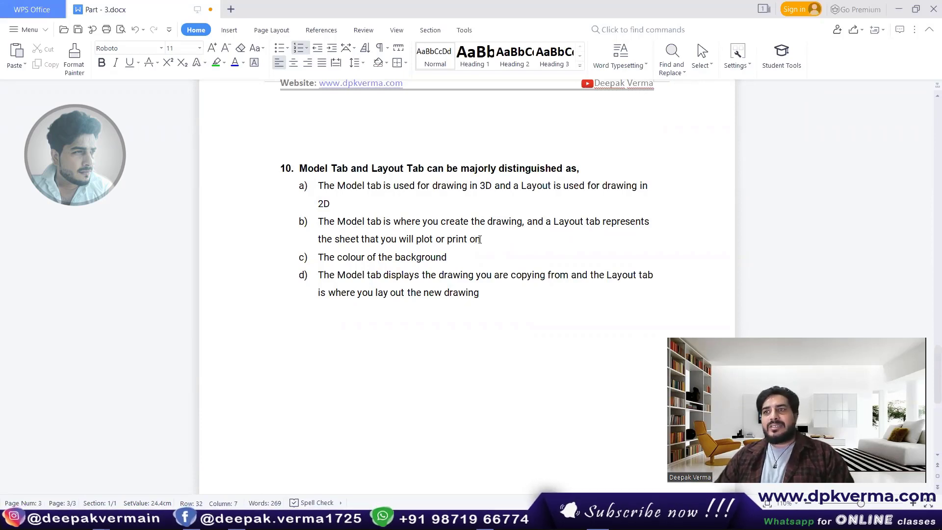
- Highlight question 10's answer b), Model tab for drawing and Layout tab for plotting, in green
drag(480, 239, 318, 221)
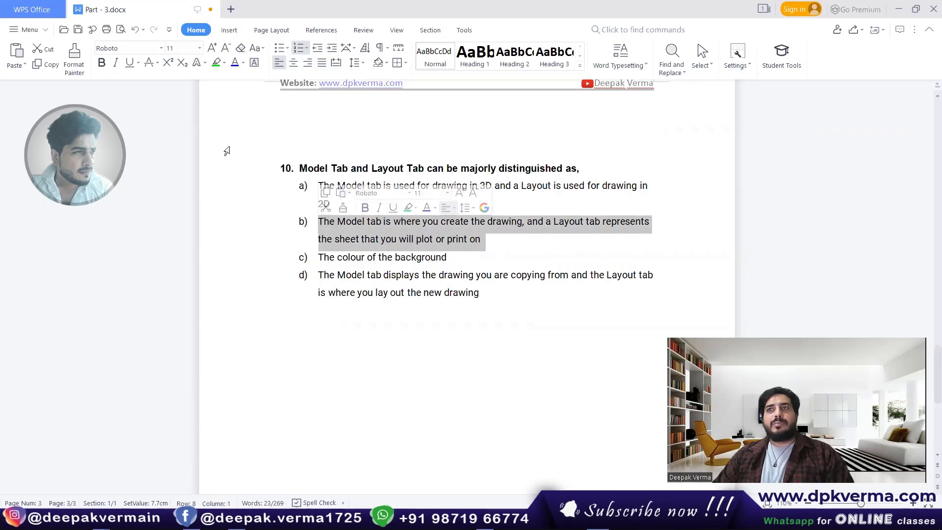
click(216, 63)
click(376, 221)
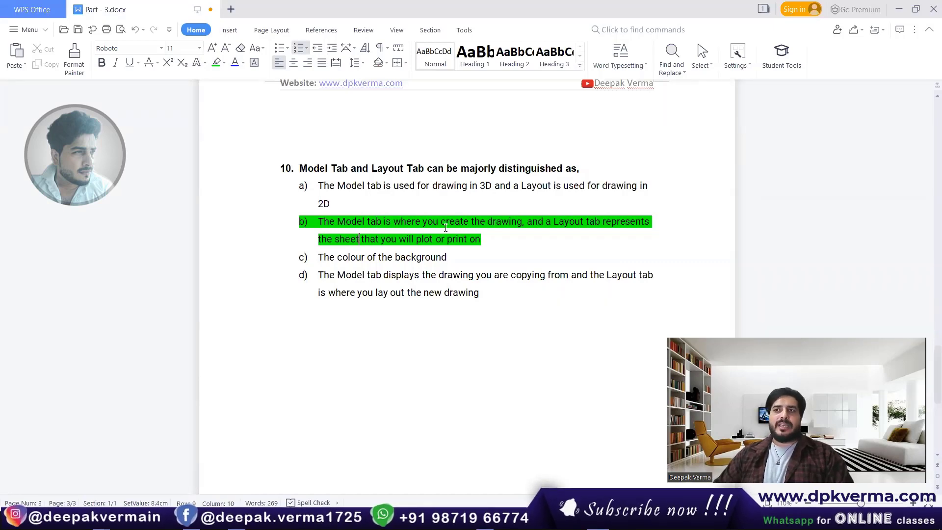
scroll(445, 227, up, 3)
scroll(445, 227, up, 3)
scroll(446, 227, up, 3)
scroll(446, 227, up, 3)
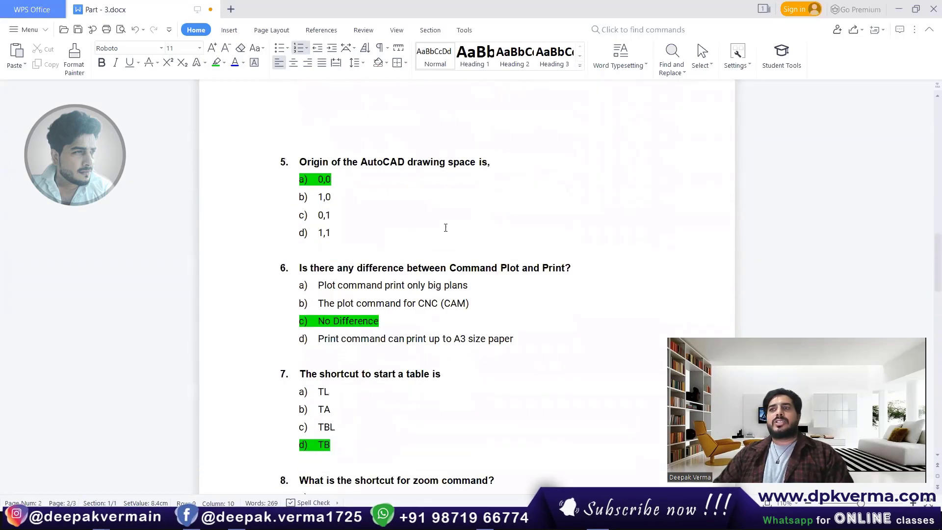
scroll(446, 227, up, 3)
scroll(445, 228, up, 3)
scroll(445, 227, up, 2)
scroll(445, 227, up, 2)
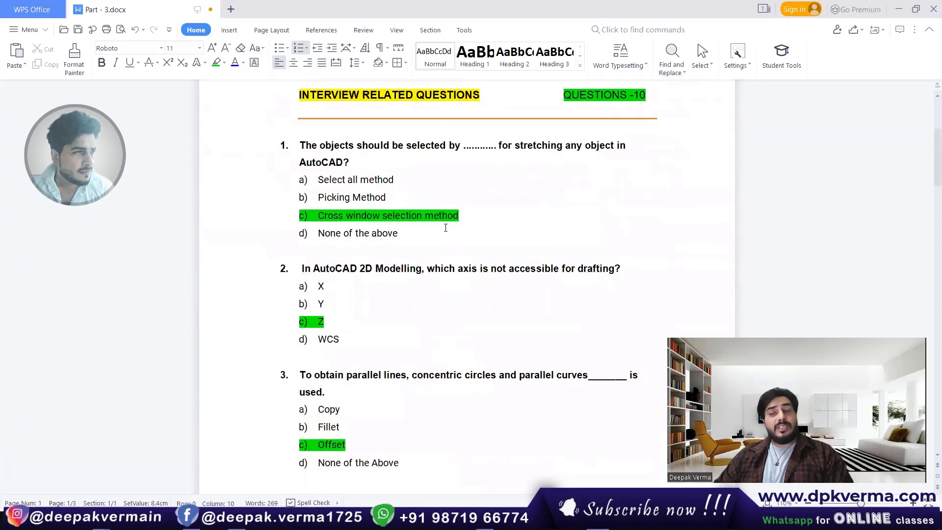
scroll(445, 227, up, 3)
scroll(446, 227, up, 1)
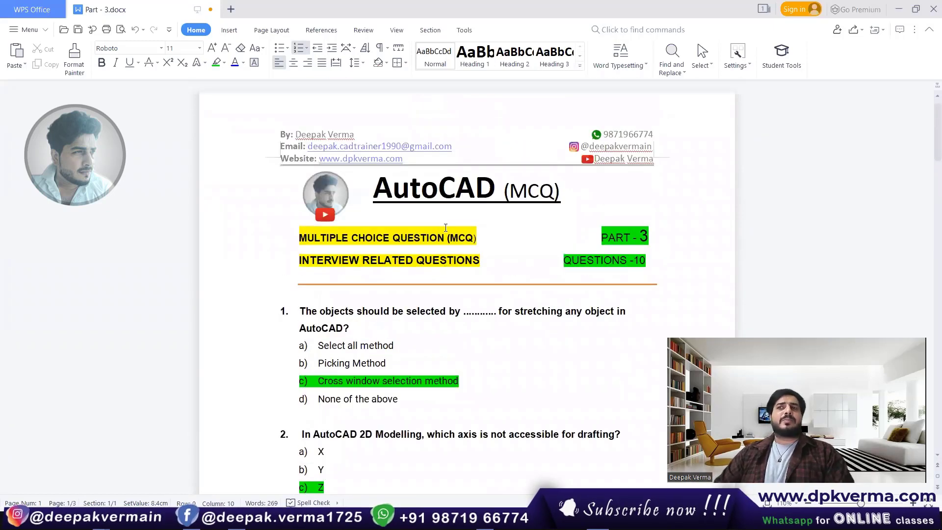
scroll(446, 227, down, 2)
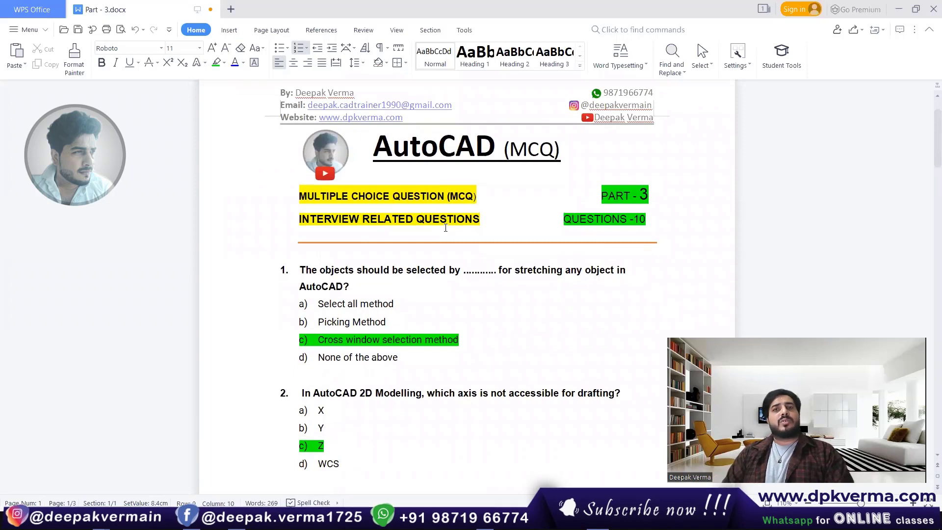